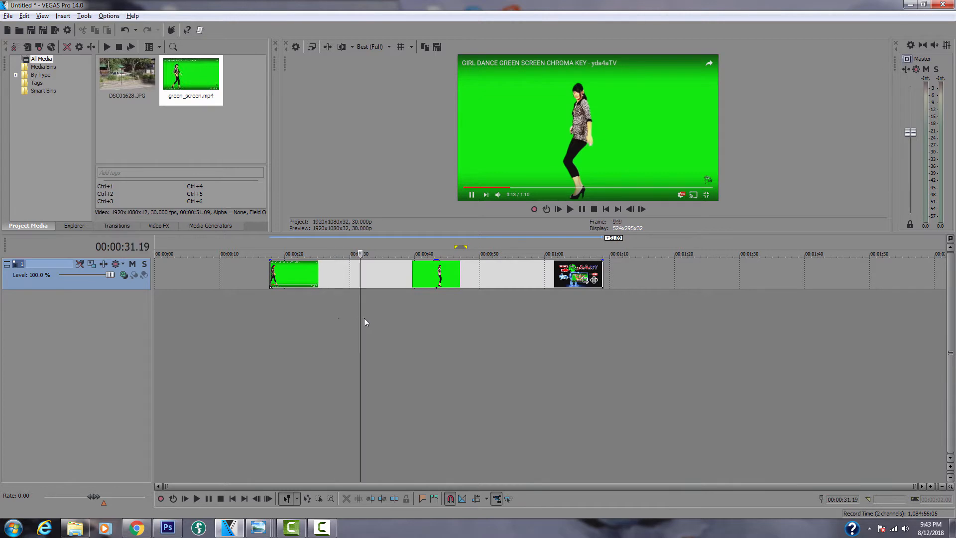
# - Trim the start of the green_screen clip to 00:00:34.03, where the video player overlay is gone from the frame
pyautogui.click(374, 317)
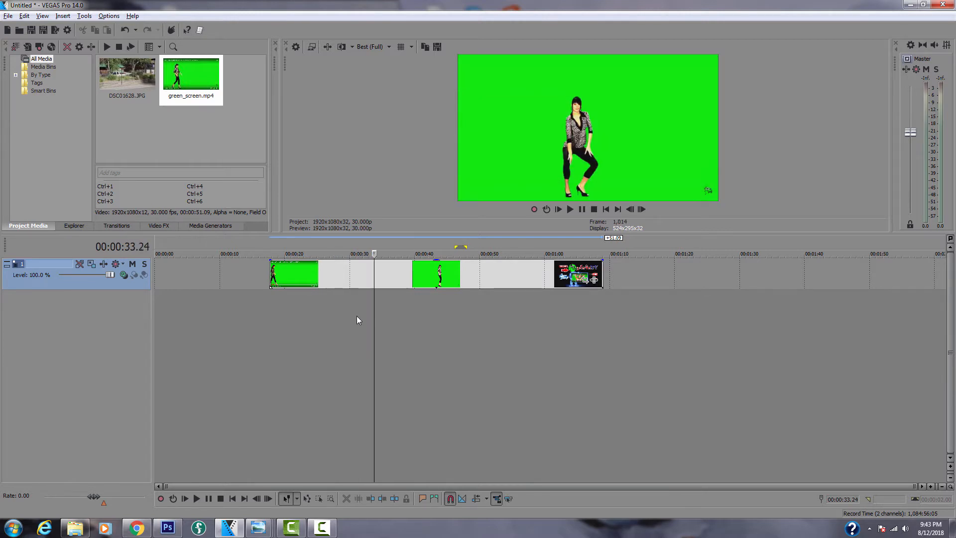
pyautogui.click(356, 316)
pyautogui.click(360, 313)
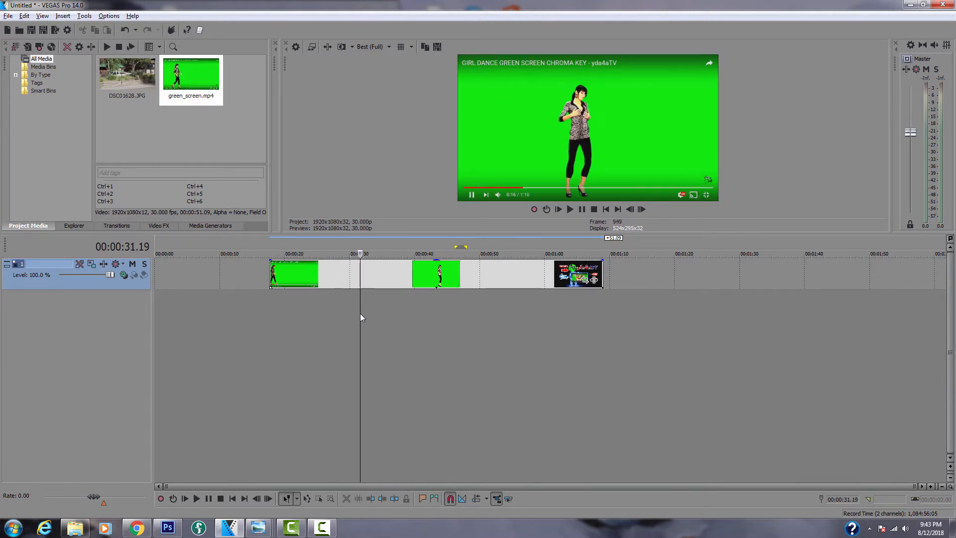
pyautogui.click(369, 313)
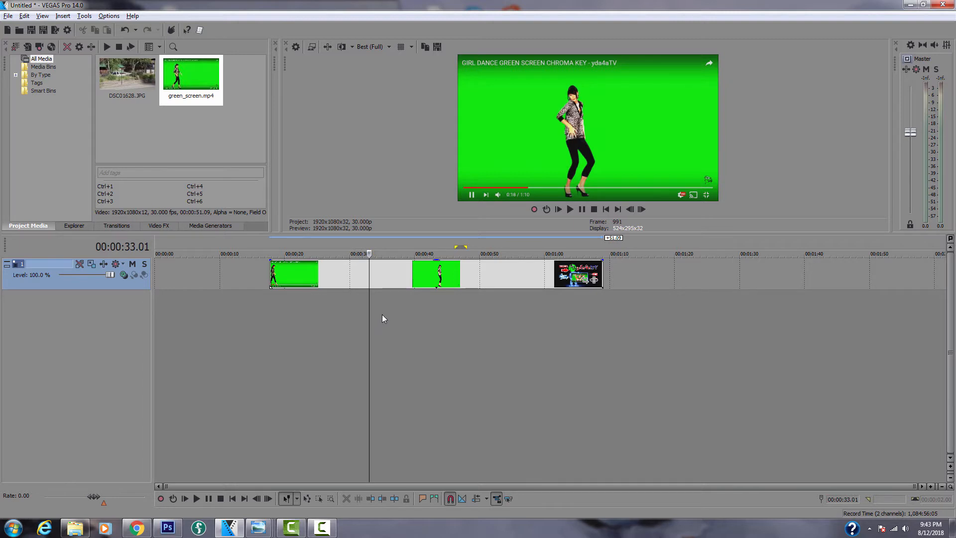
pyautogui.click(381, 315)
pyautogui.click(375, 317)
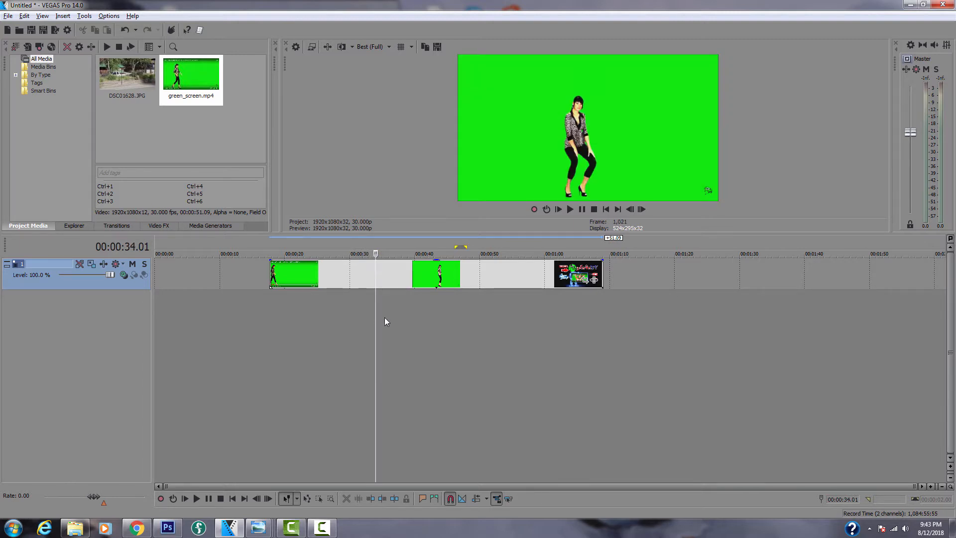
pyautogui.click(362, 321)
pyautogui.click(370, 320)
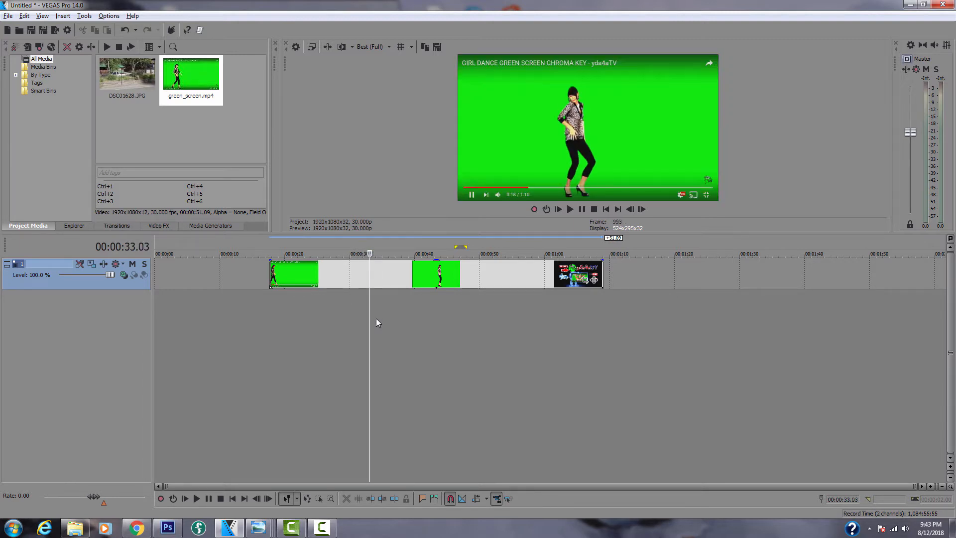
pyautogui.click(376, 318)
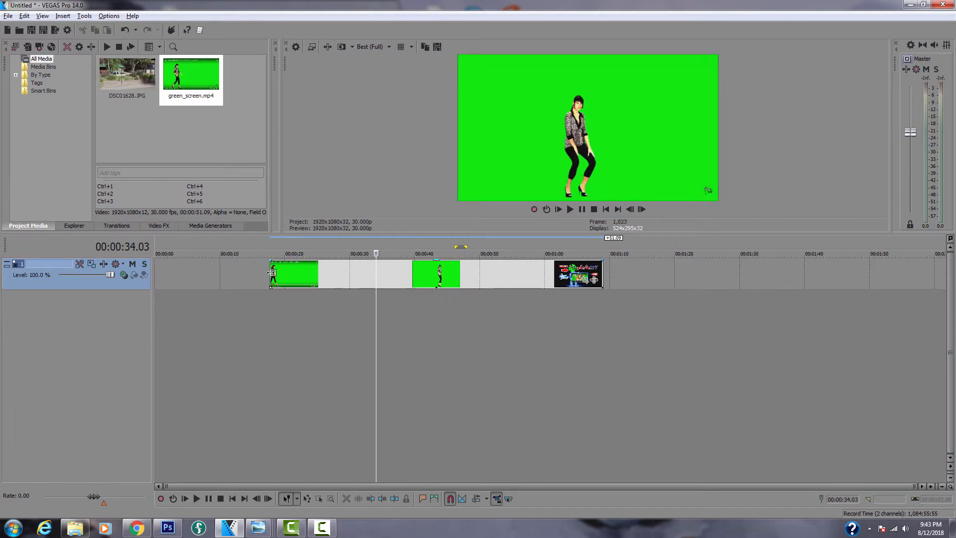
pyautogui.moveTo(273, 273); pyautogui.dragTo(378, 271)
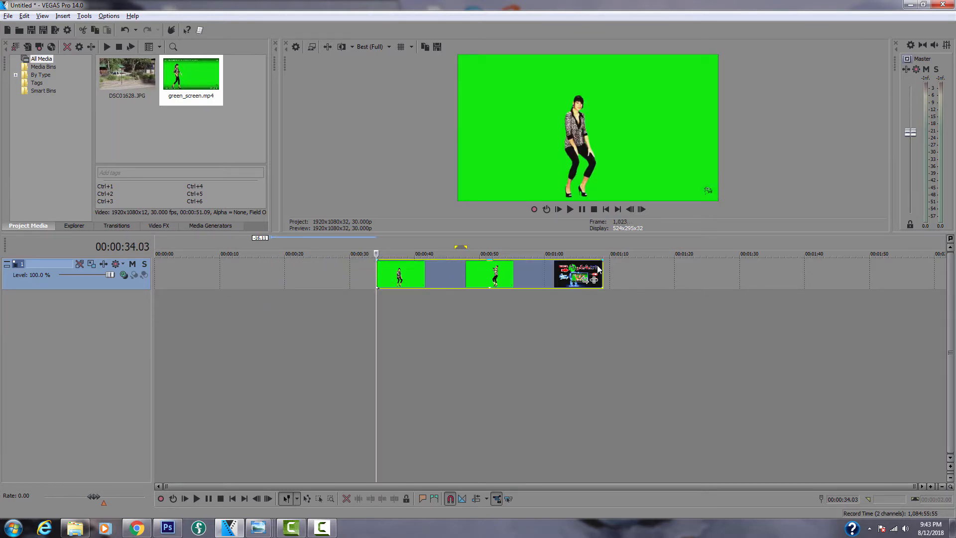
# - Shorten the end of the green_screen clip to about 00:01:02 and preview the frame at 00:00:57.12
pyautogui.moveTo(602, 271); pyautogui.dragTo(557, 272)
pyautogui.click(544, 327)
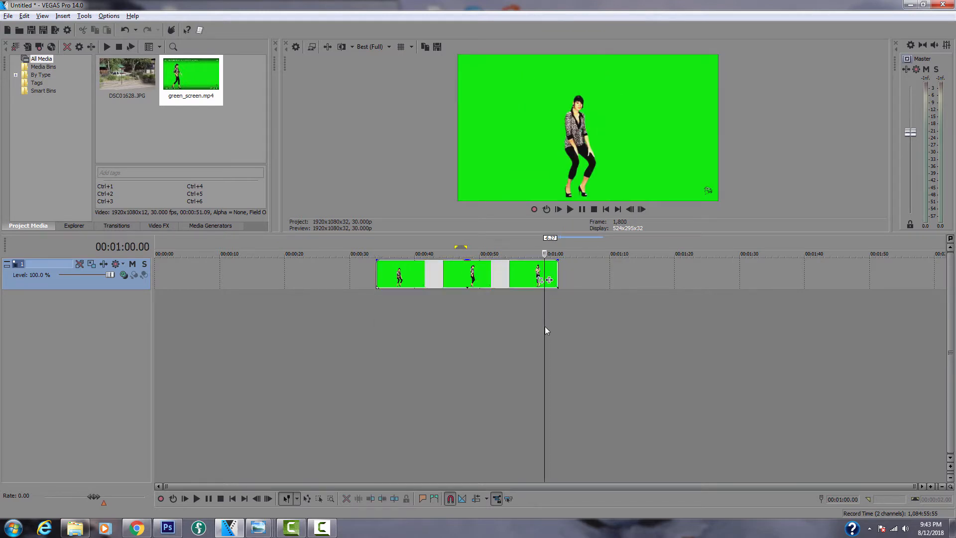
pyautogui.click(527, 316)
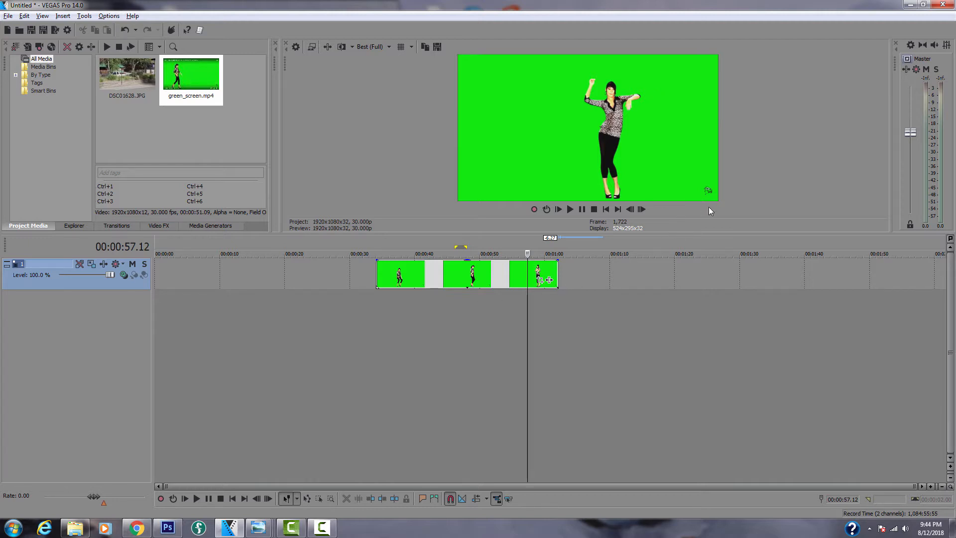
# - Check the video settings in the project properties and close them without changes
pyautogui.click(67, 31)
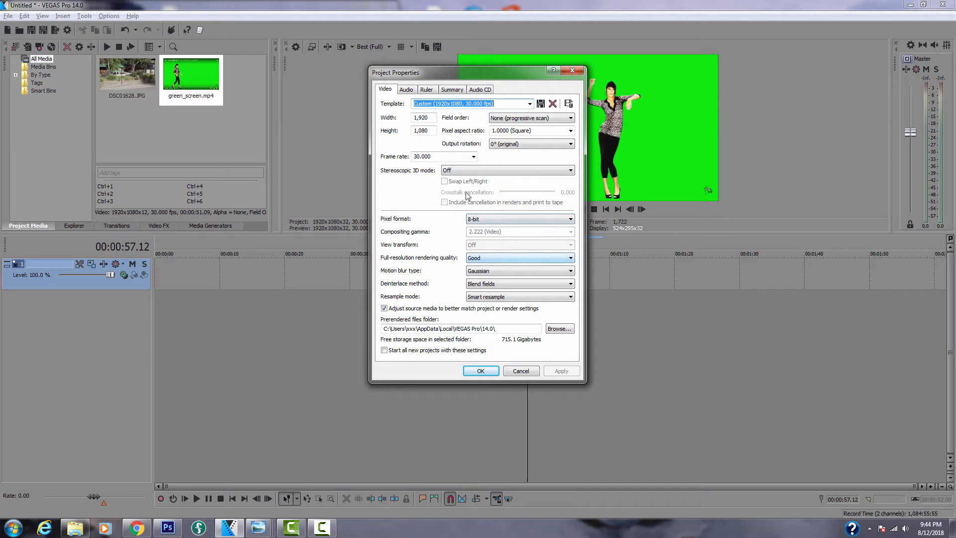
pyautogui.click(573, 72)
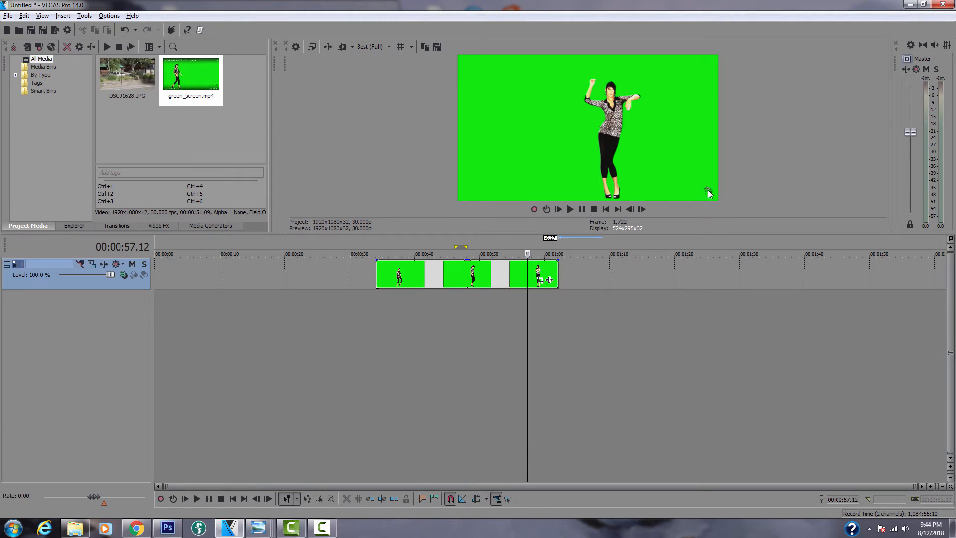
# - Mask the green_screen clip in Event Pan/Crop with a rectangle around the dancer that leaves out the corner watermark
pyautogui.click(539, 280)
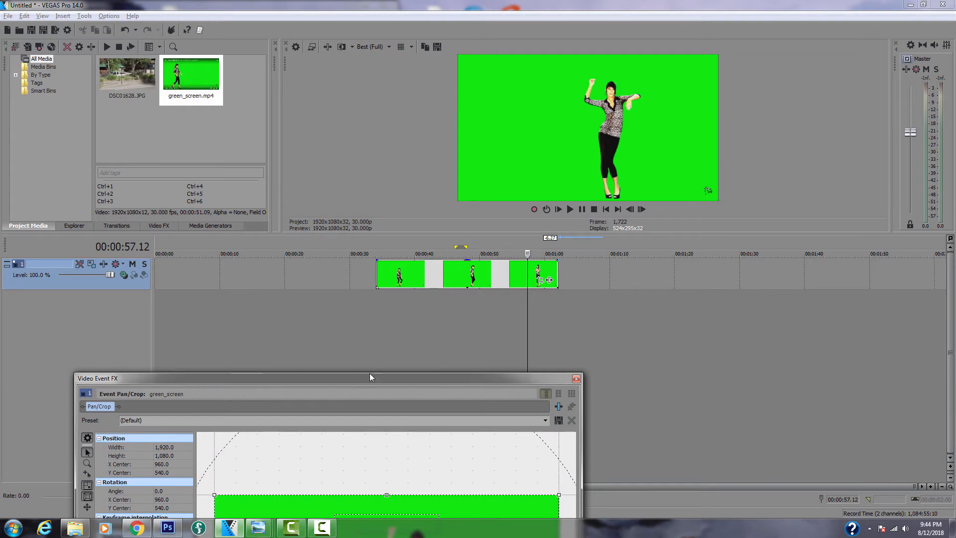
pyautogui.moveTo(369, 377); pyautogui.dragTo(309, 73)
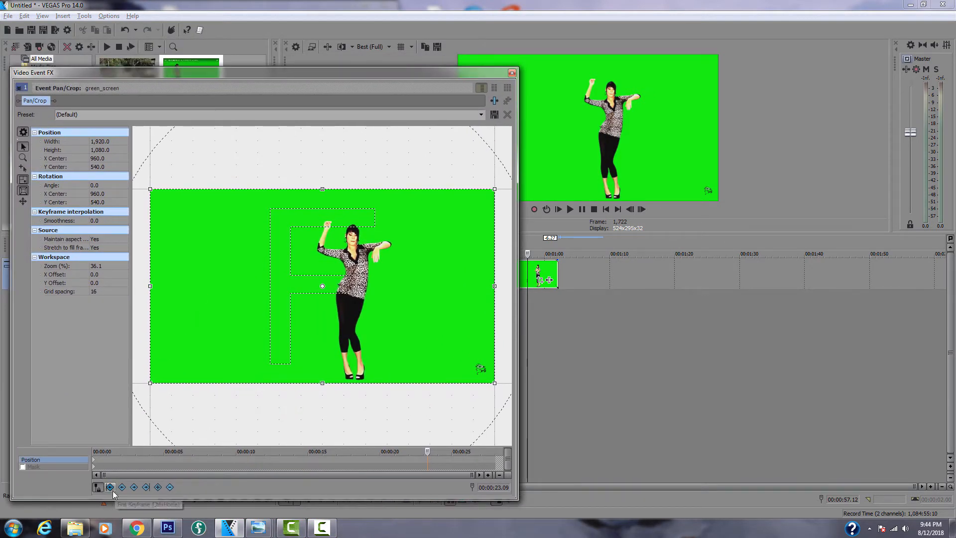
pyautogui.click(93, 467)
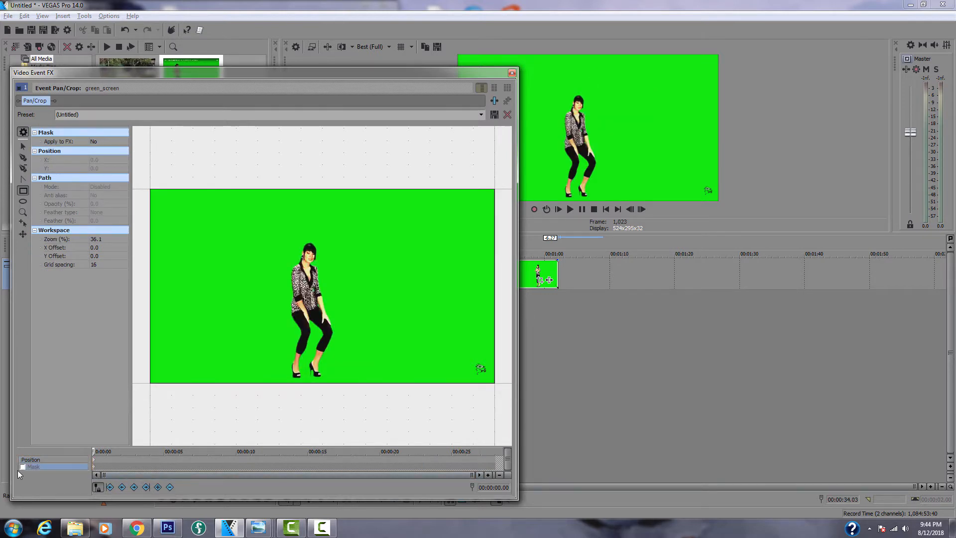
pyautogui.click(23, 191)
pyautogui.moveTo(157, 196); pyautogui.dragTo(472, 380)
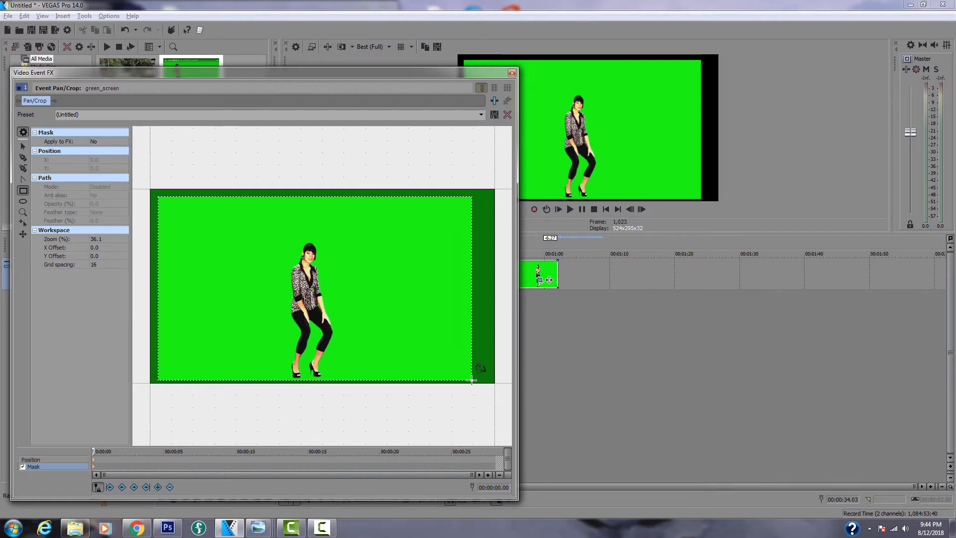
pyautogui.moveTo(472, 380); pyautogui.dragTo(472, 380)
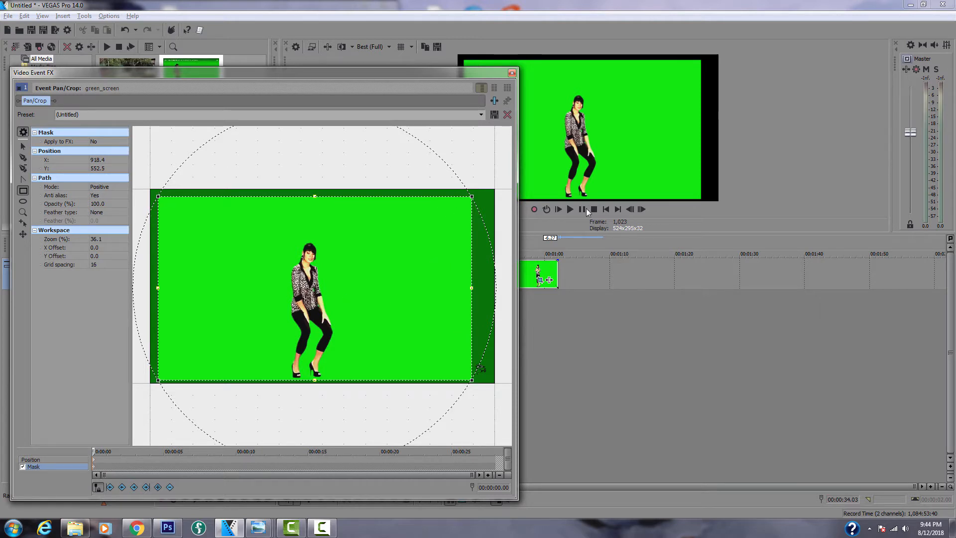
pyautogui.click(512, 73)
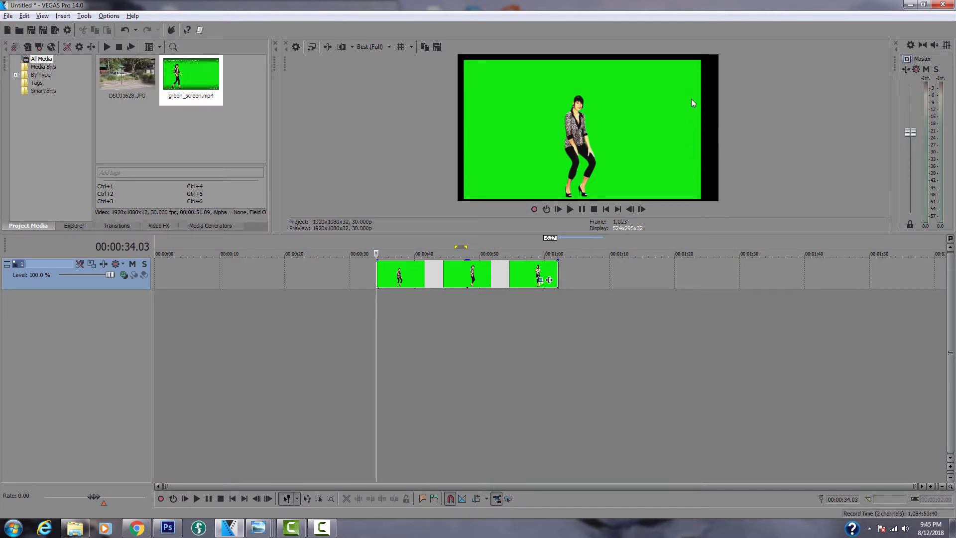
# - Add the VEGAS Chroma Keyer, Chroma Blur, Color Balance, White Balance and Color Corrector effects to the green_screen clip
pyautogui.click(549, 280)
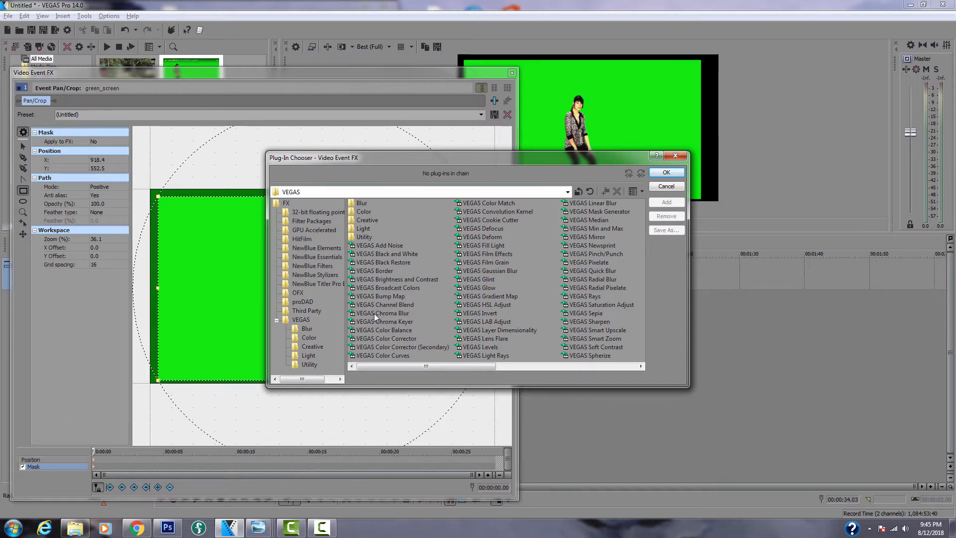
pyautogui.doubleClick(391, 321)
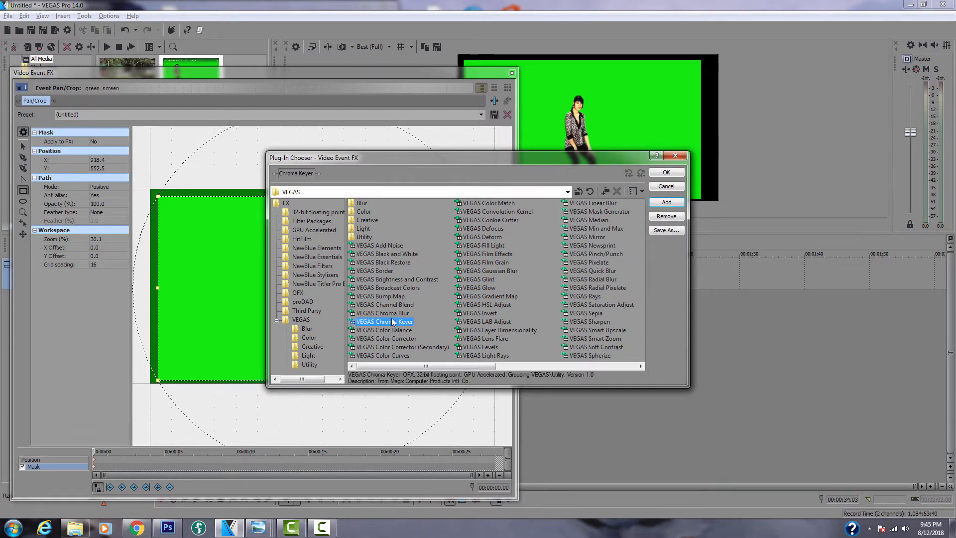
pyautogui.doubleClick(391, 313)
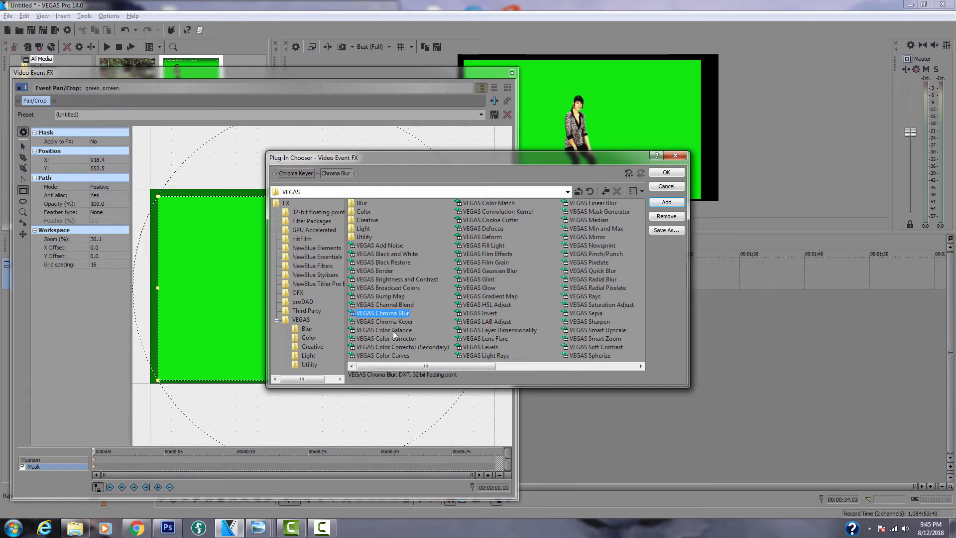
pyautogui.doubleClick(393, 330)
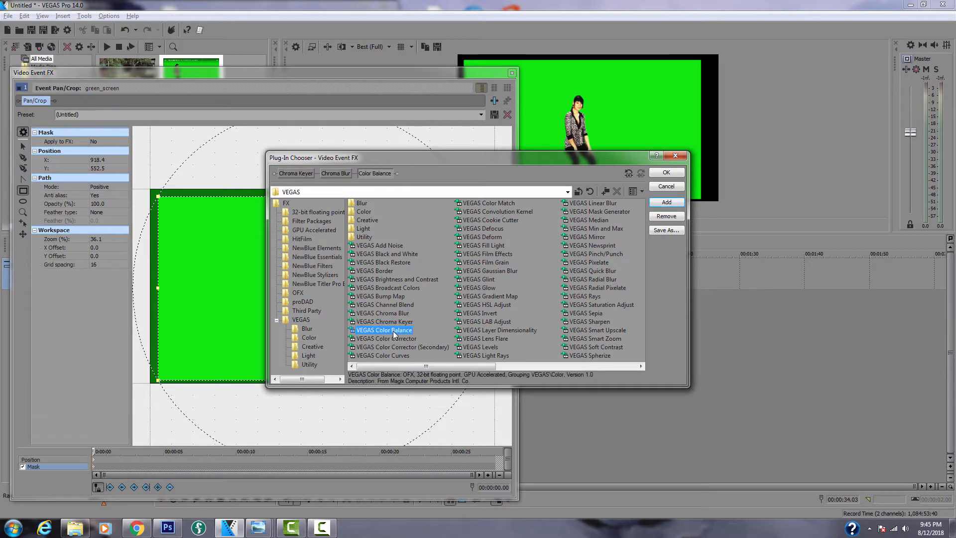
pyautogui.click(453, 361)
pyautogui.moveTo(460, 366); pyautogui.dragTo(581, 363)
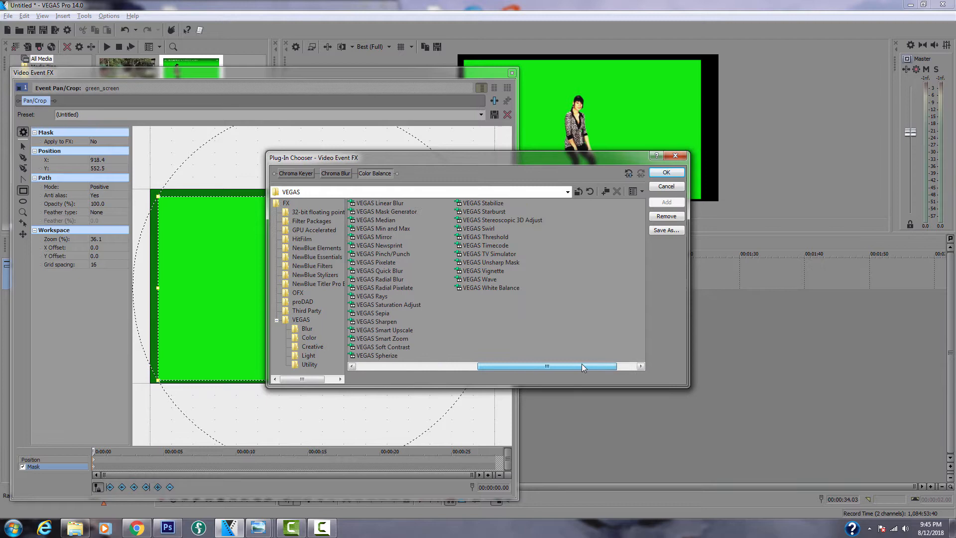
pyautogui.doubleClick(485, 288)
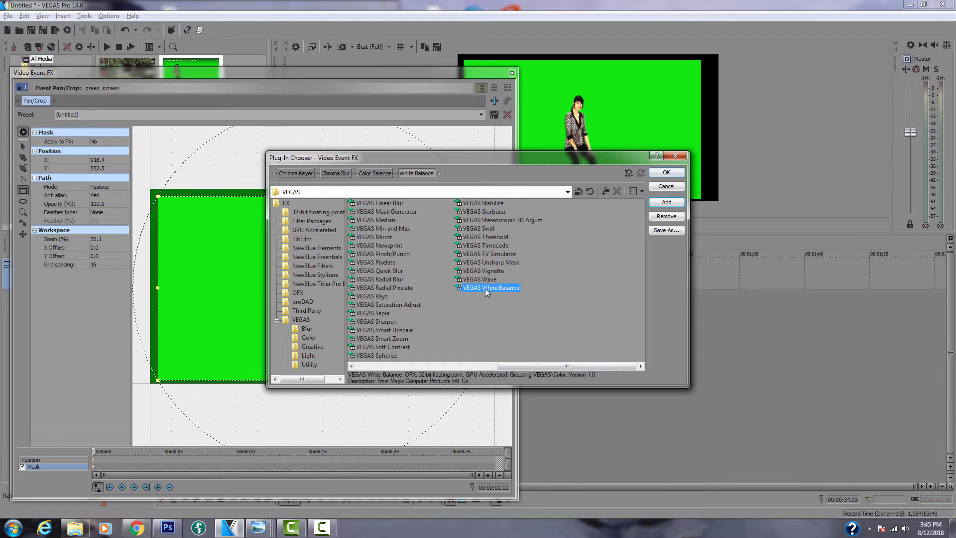
pyautogui.click(482, 369)
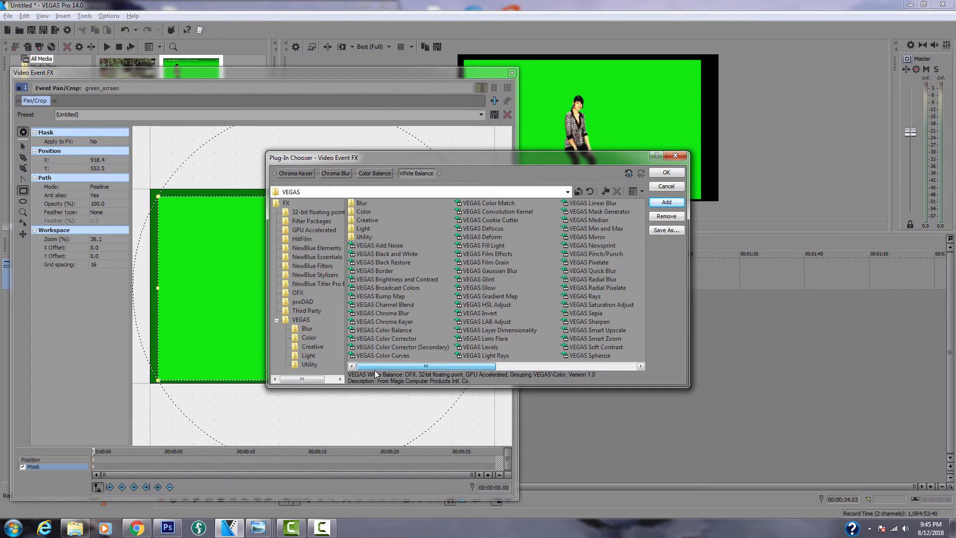
pyautogui.doubleClick(405, 337)
pyautogui.click(666, 173)
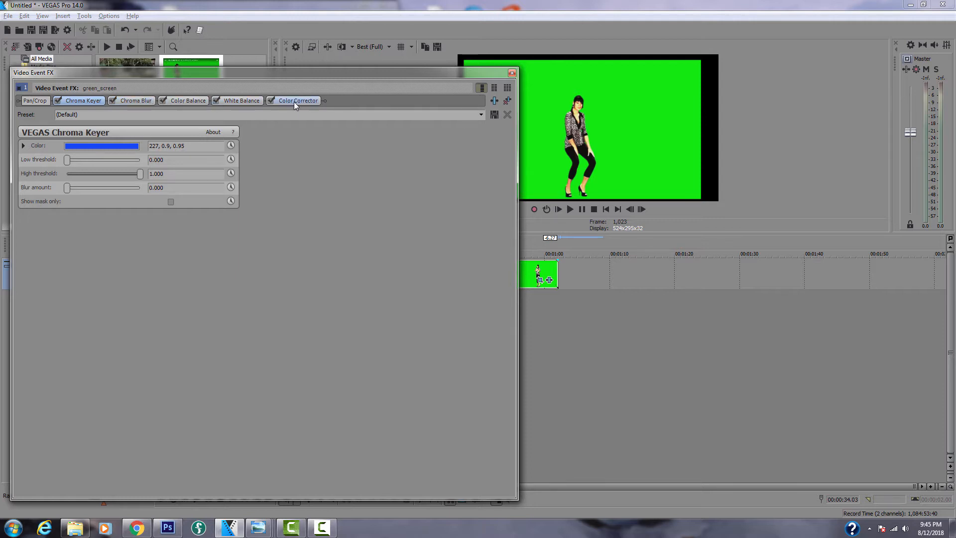
# - Disable all five effects in the clip's chain, from Color Corrector back to Chroma Keyer
pyautogui.click(271, 100)
pyautogui.click(215, 100)
pyautogui.click(58, 100)
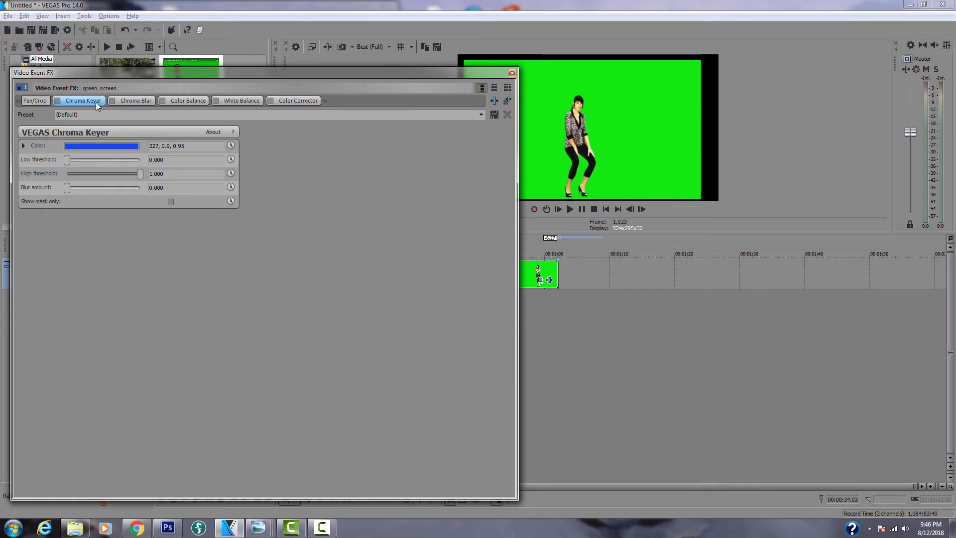
# - Set the Chroma Keyer color to the green sampled from the preview background (121, 0.93, 0.92) and enable the effect
pyautogui.click(121, 145)
pyautogui.click(91, 160)
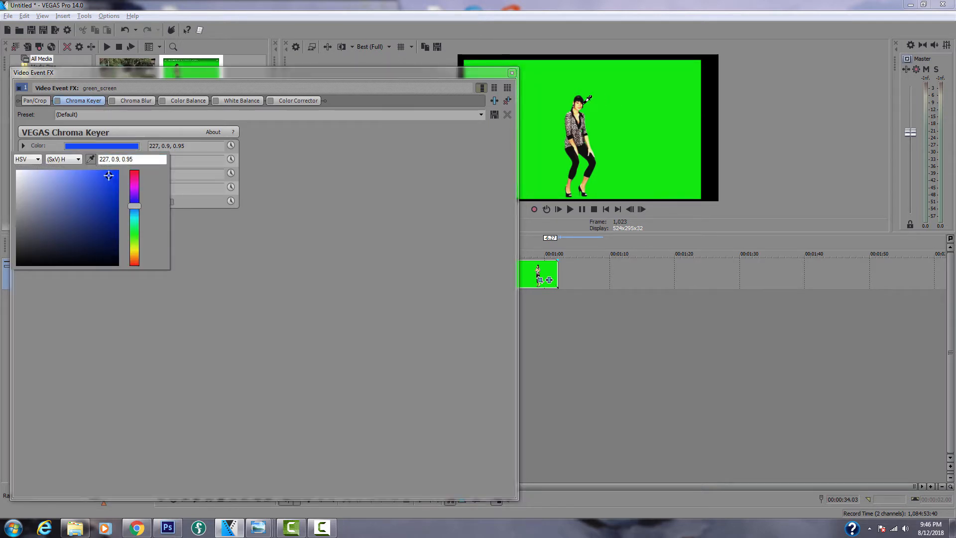
pyautogui.moveTo(619, 89); pyautogui.dragTo(687, 182)
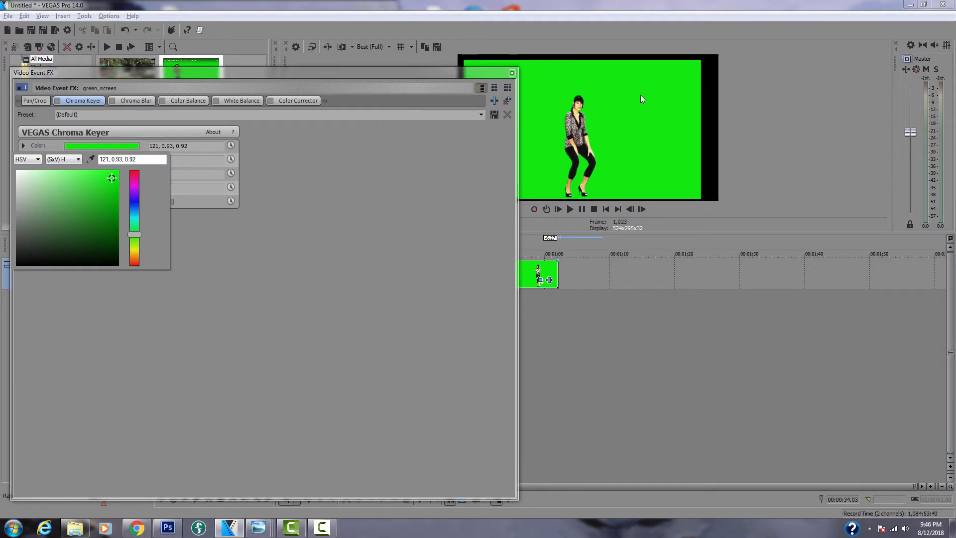
pyautogui.click(61, 102)
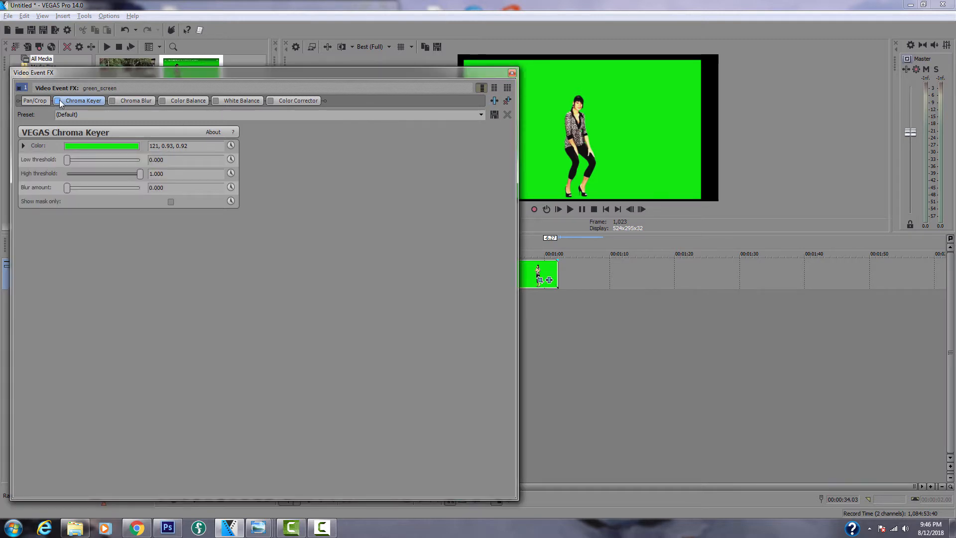
pyautogui.click(57, 100)
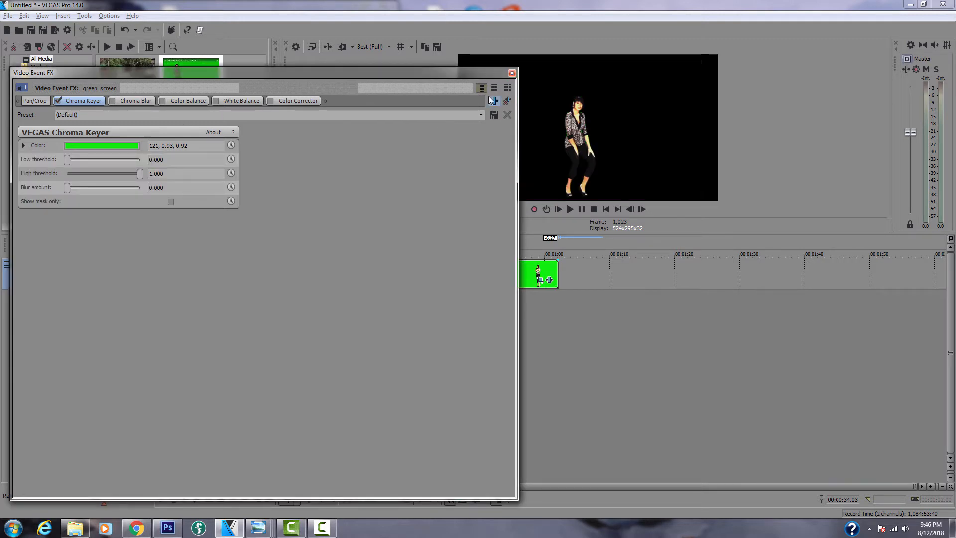
pyautogui.click(511, 73)
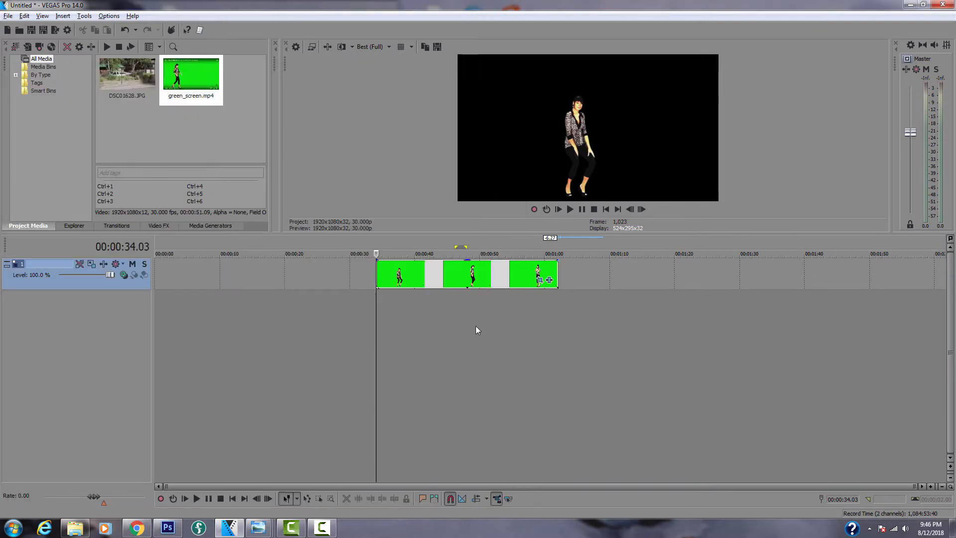
# - Add DSC01628.JPG on a new track below the dancer clip, and move it to the first track at about 00:01:15
pyautogui.click(440, 334)
pyautogui.moveTo(127, 76); pyautogui.dragTo(438, 350)
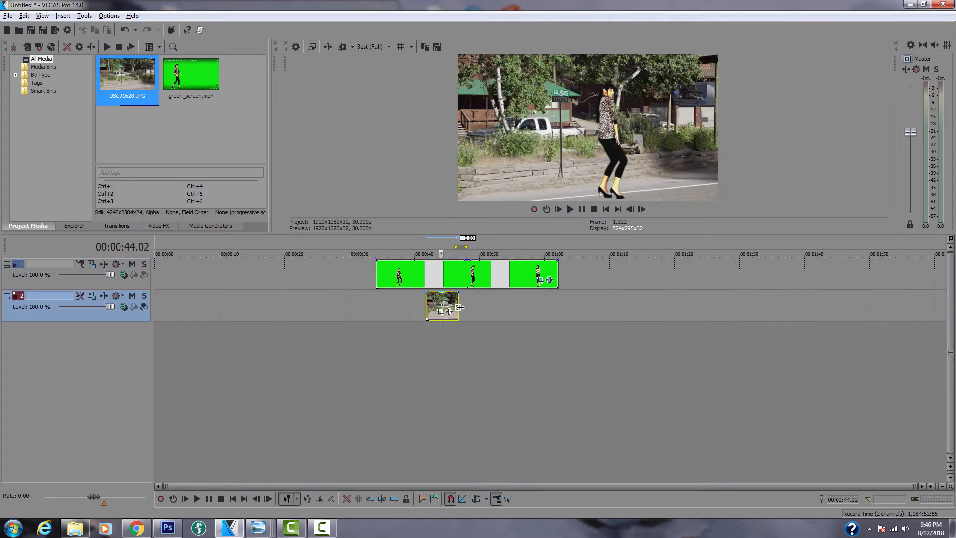
pyautogui.moveTo(449, 307); pyautogui.dragTo(664, 278)
# - Add a black Solid Color event to the second track, starting at about 00:00:35 under the dancer clip
pyautogui.click(211, 225)
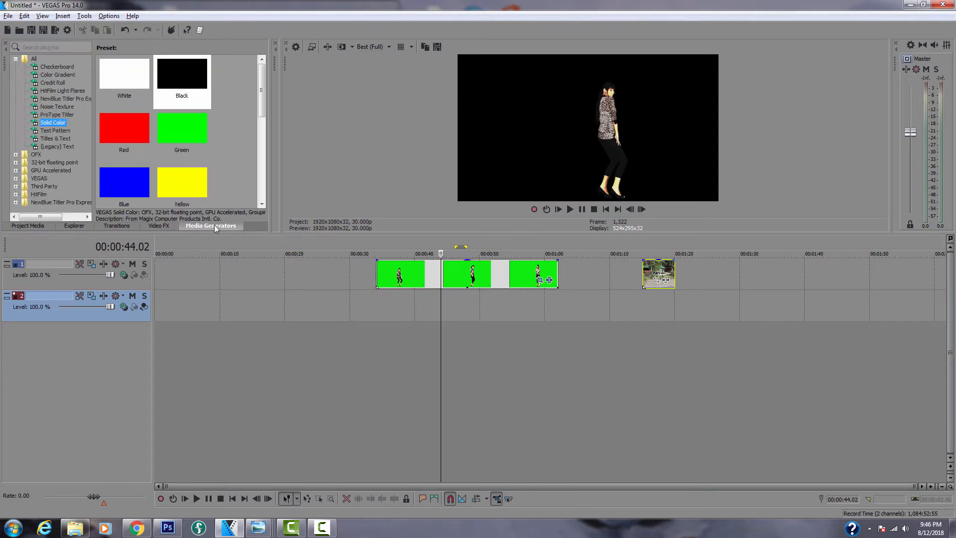
pyautogui.moveTo(172, 79); pyautogui.dragTo(387, 304)
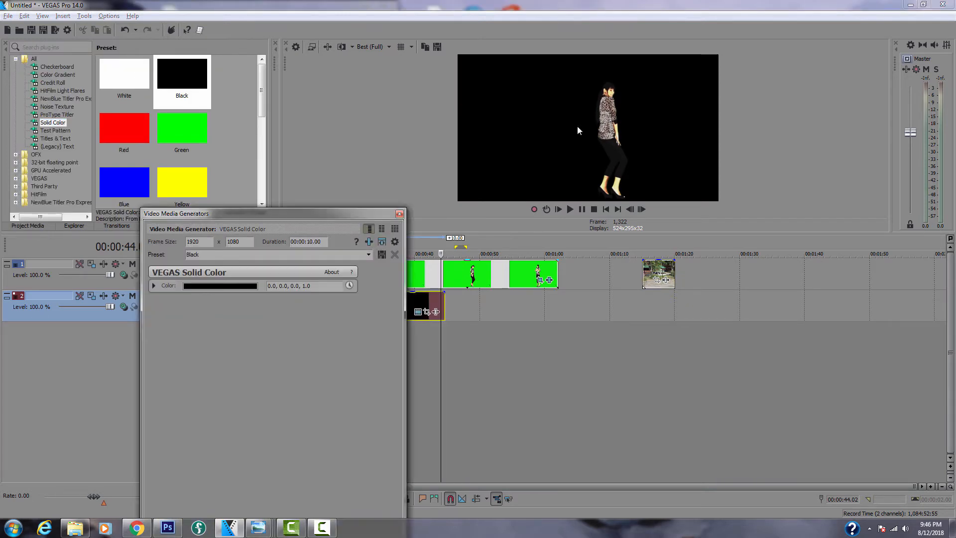
pyautogui.click(400, 214)
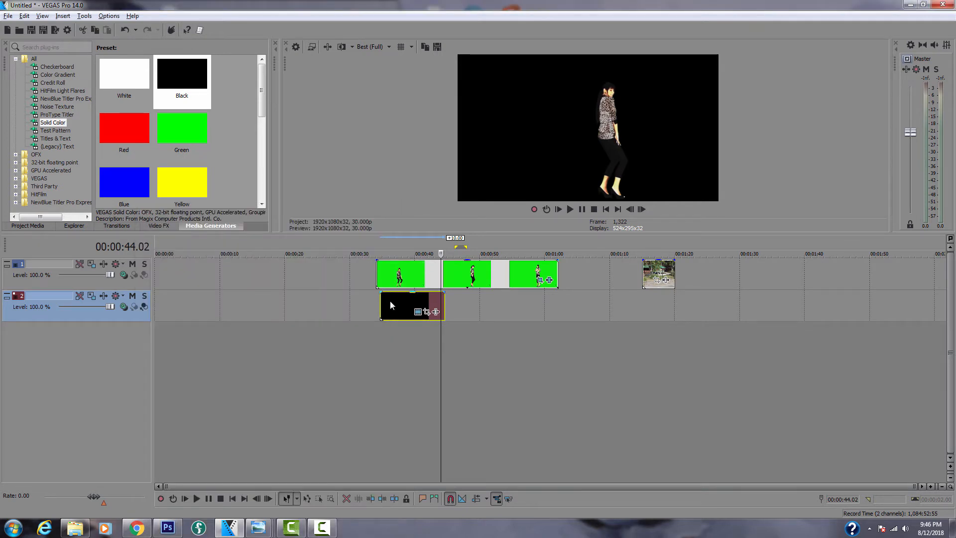
# - Extend the black Solid Color event on the second track so it ends together with the dancer clip
pyautogui.moveTo(381, 309); pyautogui.dragTo(377, 308)
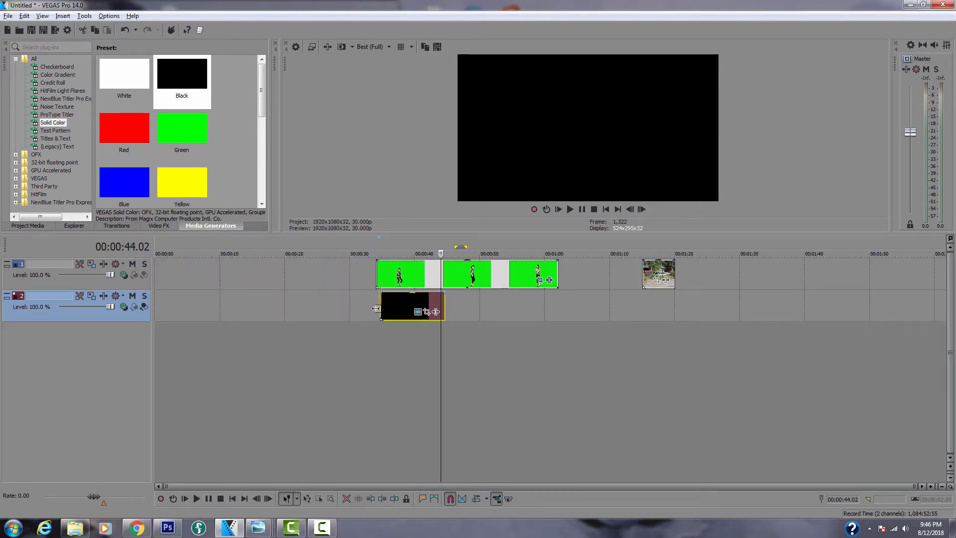
pyautogui.moveTo(444, 307); pyautogui.dragTo(558, 298)
# - Find a frame with the dancer's arms spread and place a timeline marker there at 00:00:42.07
pyautogui.click(433, 342)
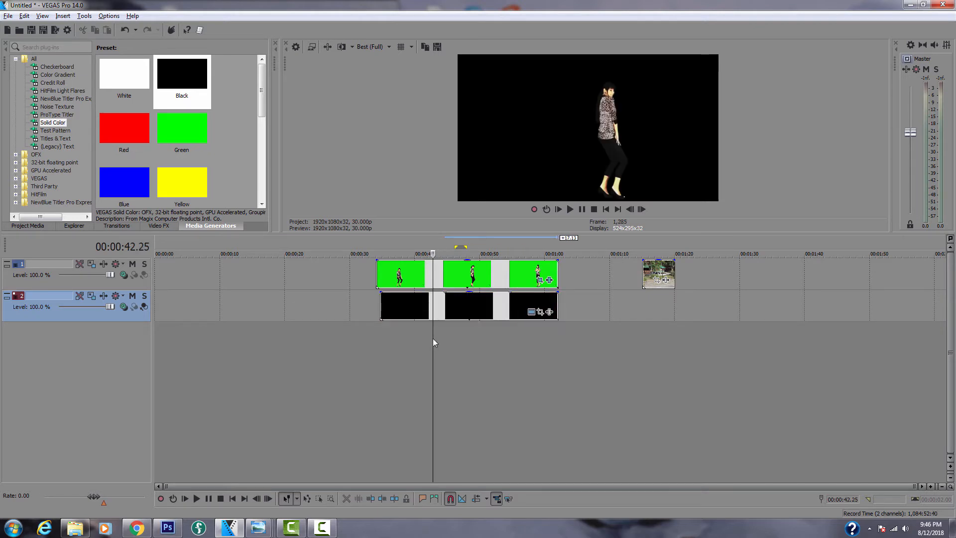
pyautogui.click(417, 345)
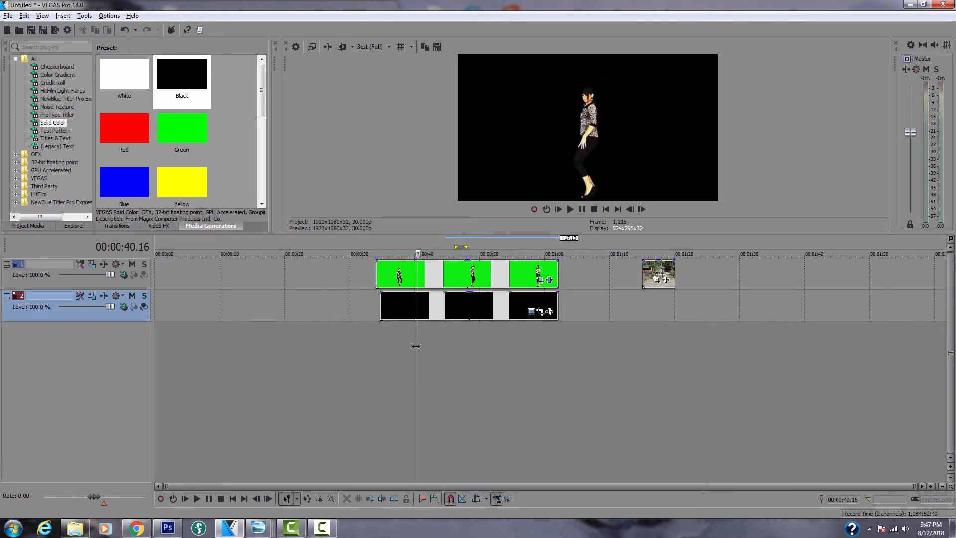
pyautogui.click(414, 343)
pyautogui.click(429, 340)
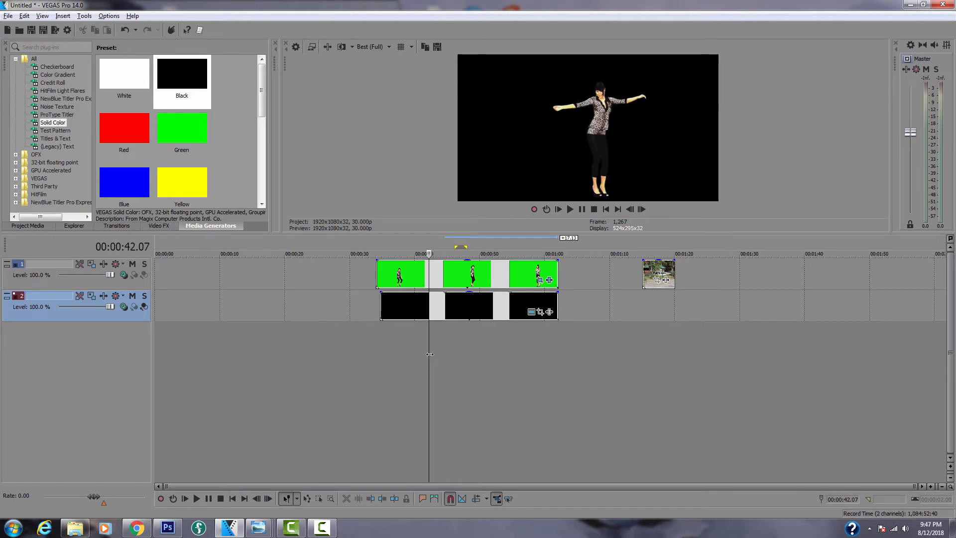
pyautogui.press('m')
pyautogui.press('Return')
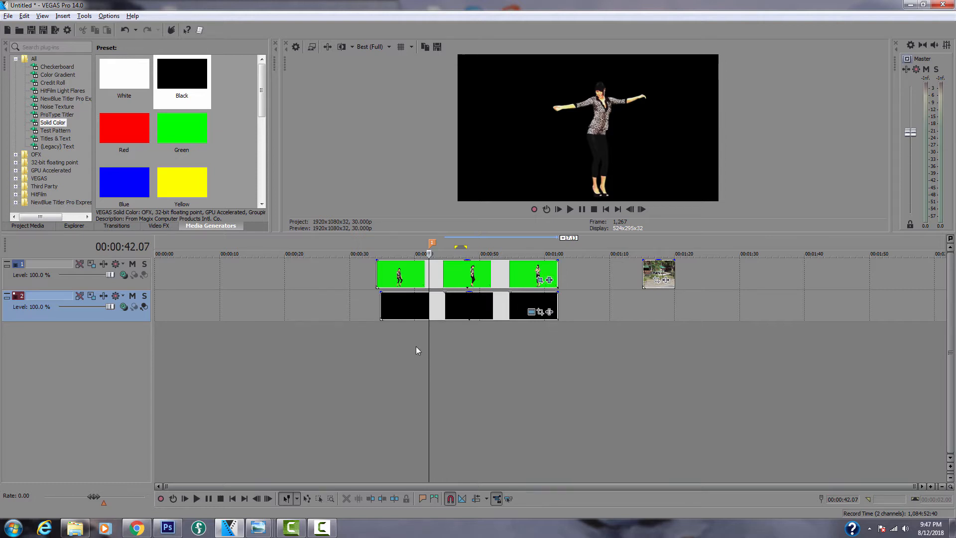
# - Show only the mask in the dancer clip's Chroma Keyer and set the High threshold to 0.510
pyautogui.click(549, 280)
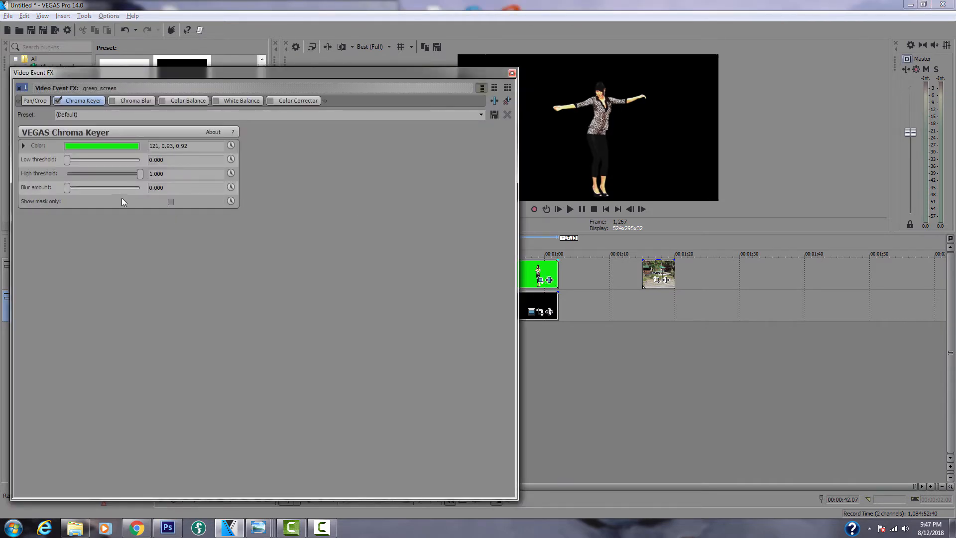
pyautogui.moveTo(321, 73); pyautogui.dragTo(316, 49)
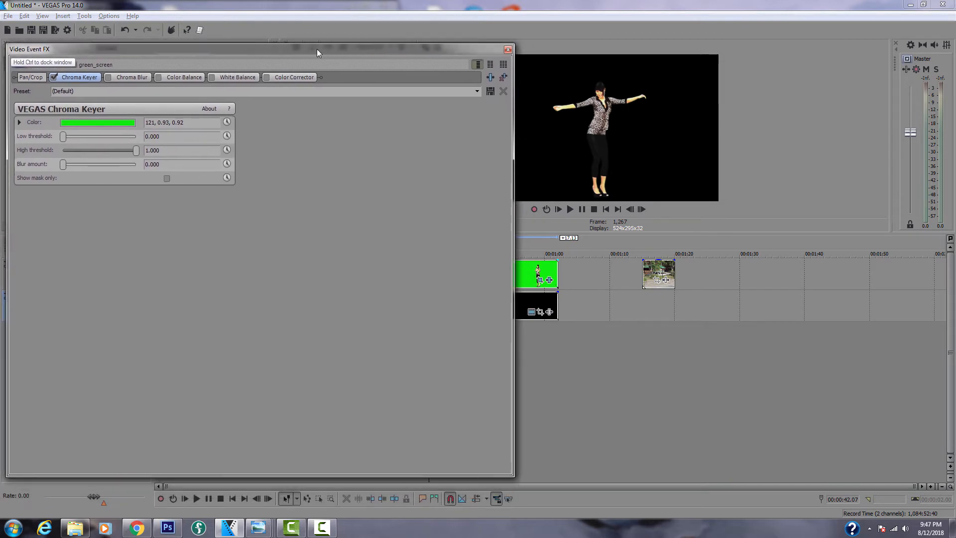
pyautogui.click(166, 178)
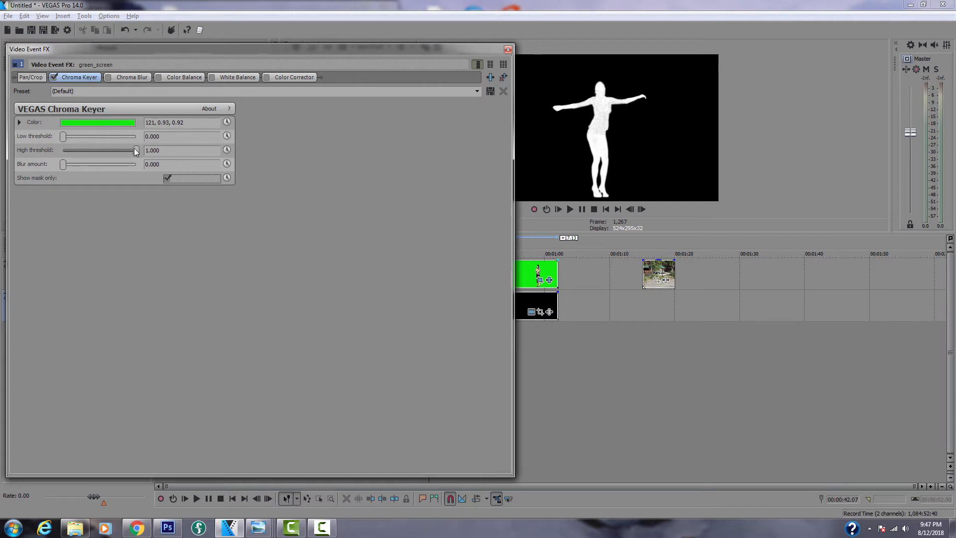
pyautogui.moveTo(136, 152); pyautogui.dragTo(107, 152)
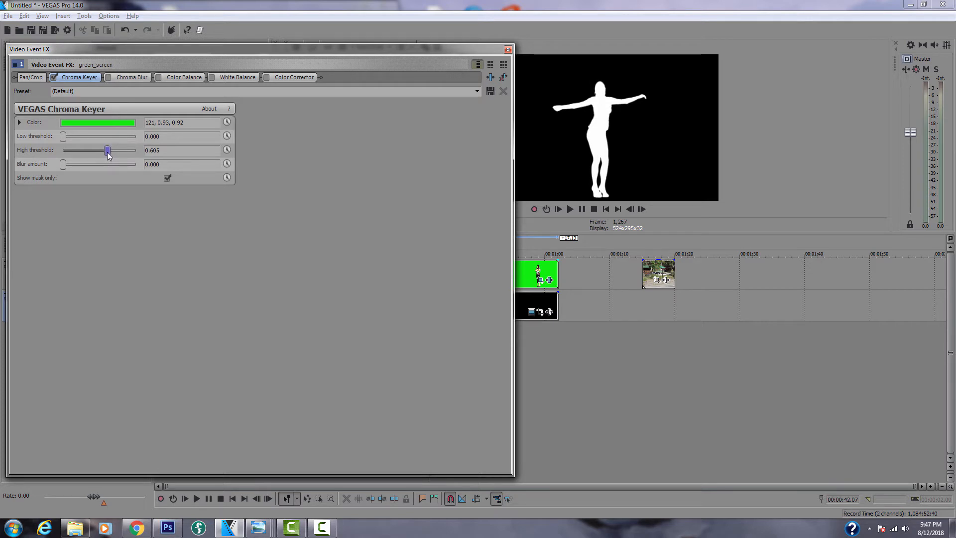
pyautogui.moveTo(107, 152)
pyautogui.mouseDown()
pyautogui.moveTo(68, 152)
pyautogui.moveTo(128, 156)
pyautogui.moveTo(100, 153)
pyautogui.mouseUp()
# - Set the Chroma Keyer's Low threshold to 0.197, turn off the mask-only display and close the effect settings
pyautogui.moveTo(69, 136); pyautogui.dragTo(94, 135)
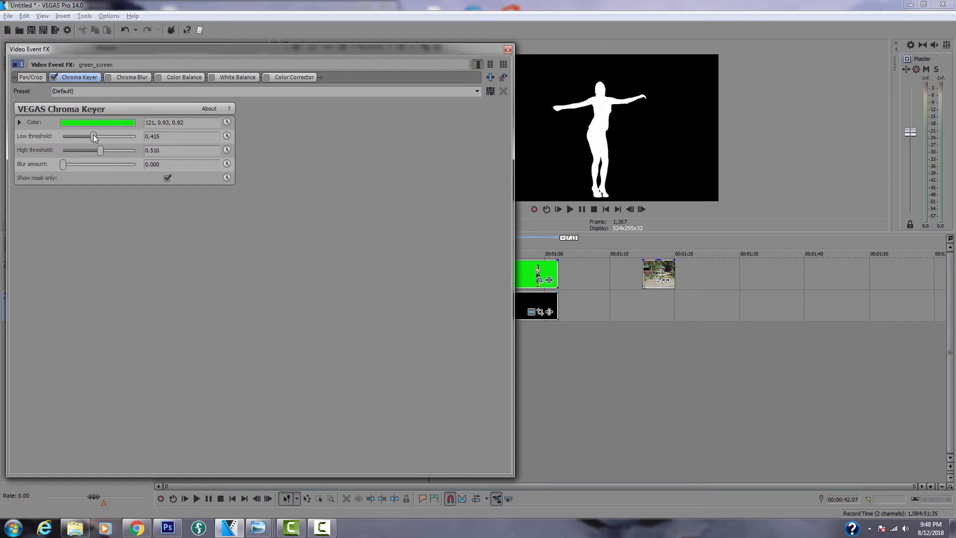
pyautogui.moveTo(94, 136); pyautogui.dragTo(89, 136)
pyautogui.click(167, 178)
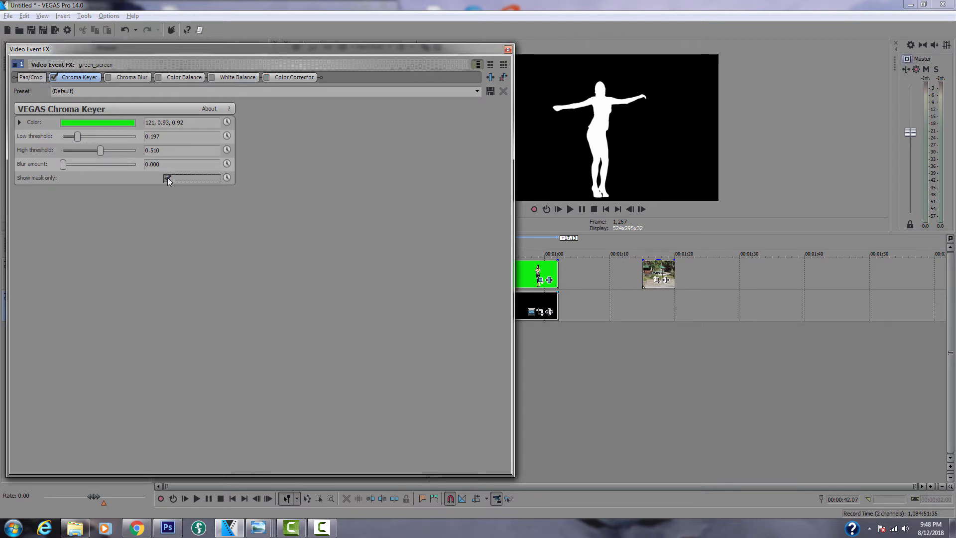
pyautogui.click(506, 49)
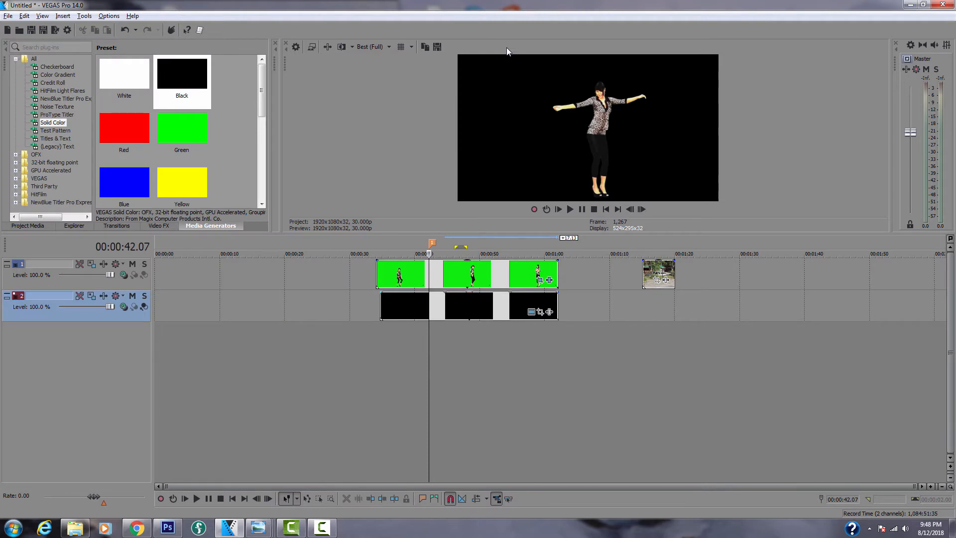
# - Save a snapshot of the preview frame to the Desktop as Image64 in PNG format and examine the dancer's edges in Windows Photo Viewer
pyautogui.click(438, 47)
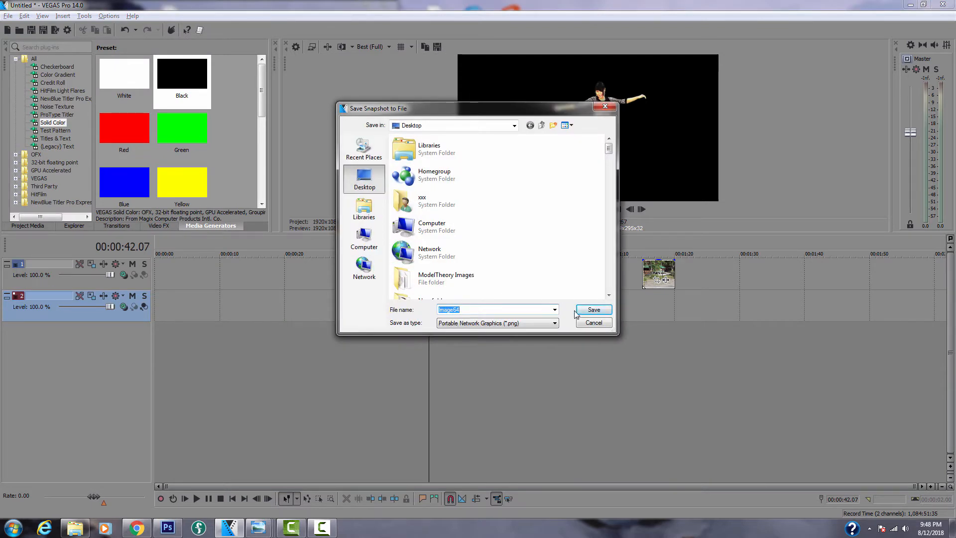
pyautogui.click(590, 311)
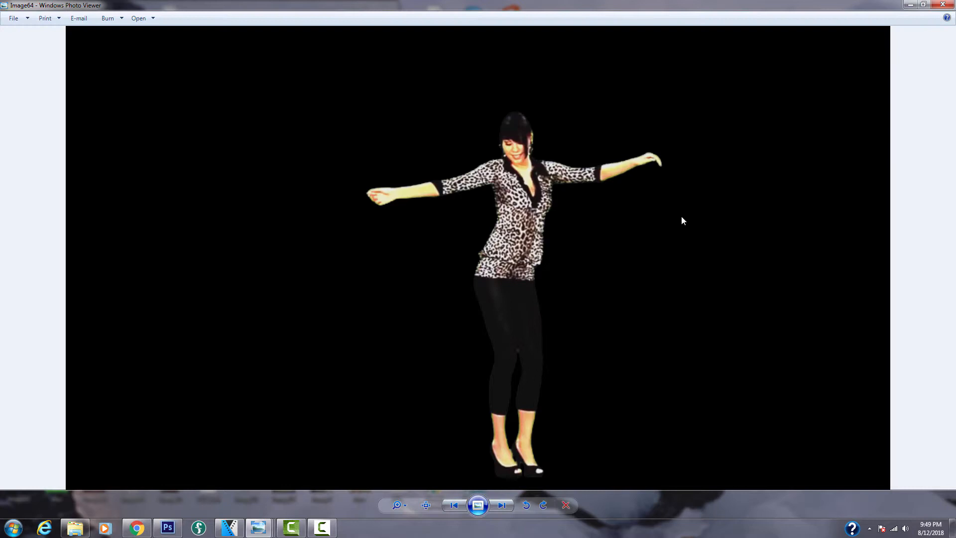
pyautogui.scroll(4, 677, 249)
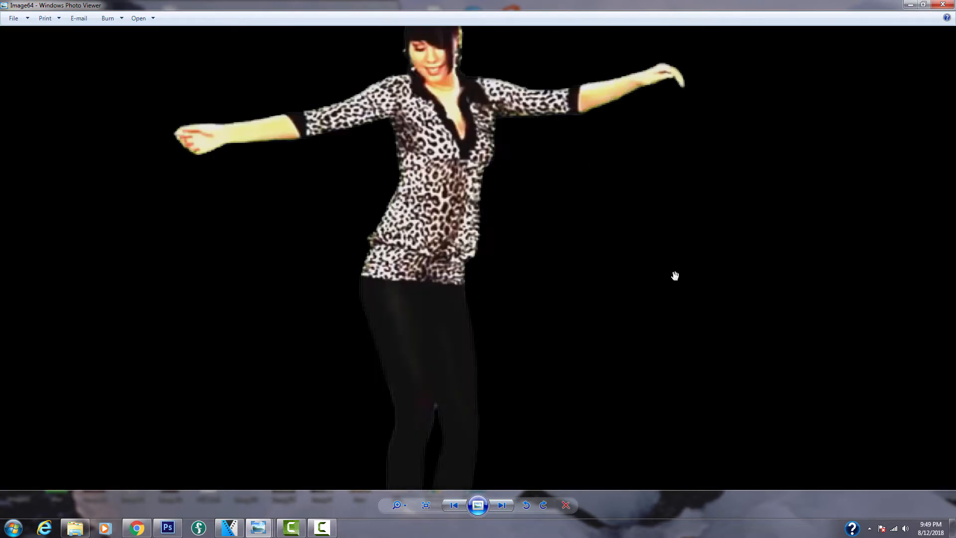
pyautogui.moveTo(527, 237); pyautogui.dragTo(632, 328)
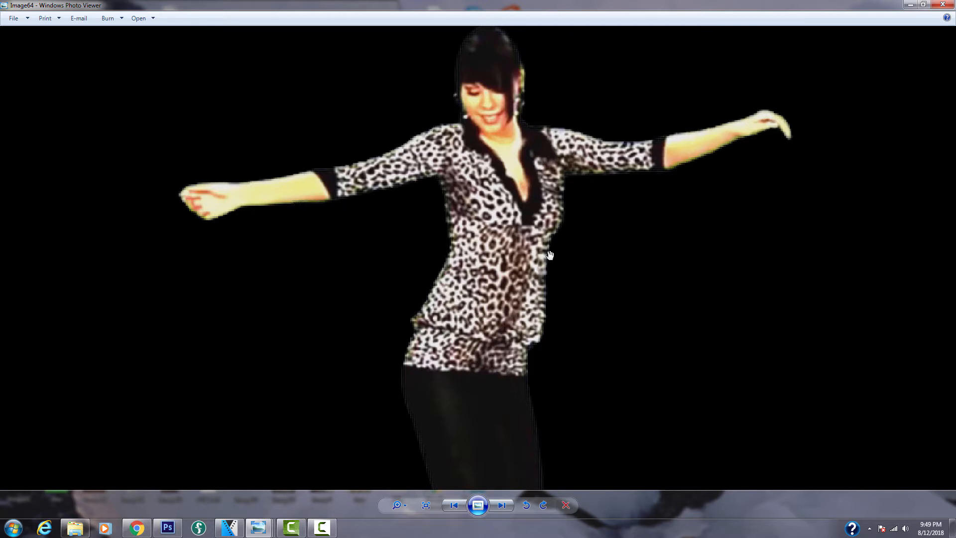
pyautogui.scroll(3, 526, 259)
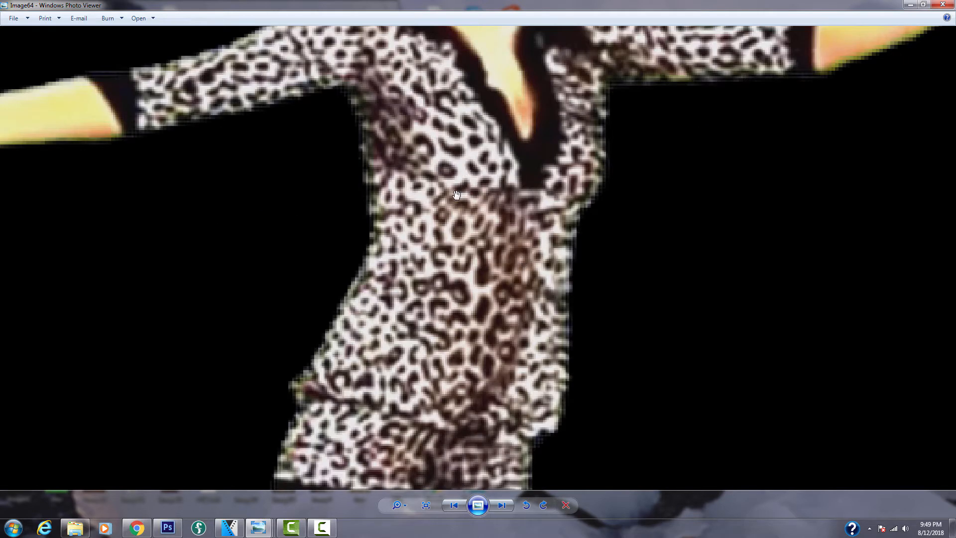
pyautogui.scroll(-3, 488, 249)
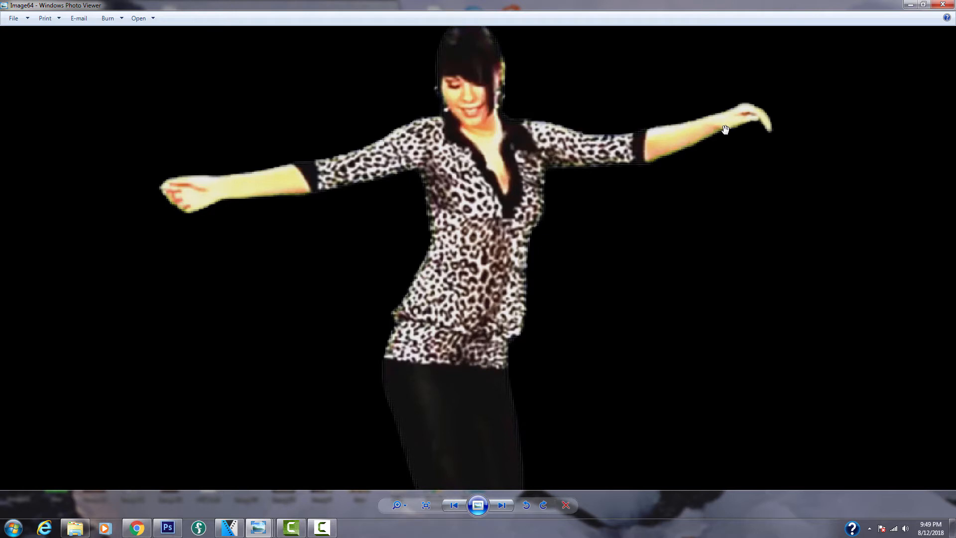
pyautogui.click(908, 6)
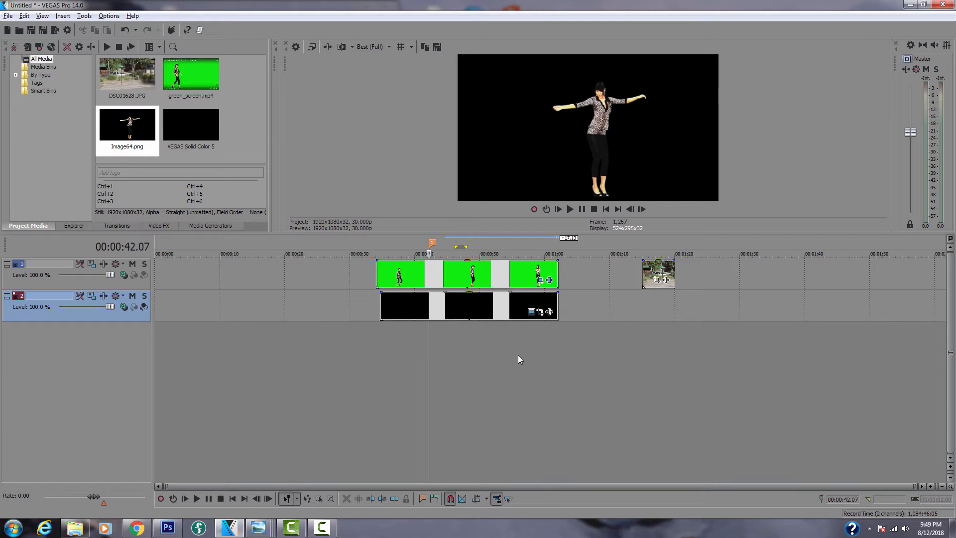
# - Enable Chroma Blur on the dancer clip with the Maximum Blur preset and close the effect settings
pyautogui.click(548, 281)
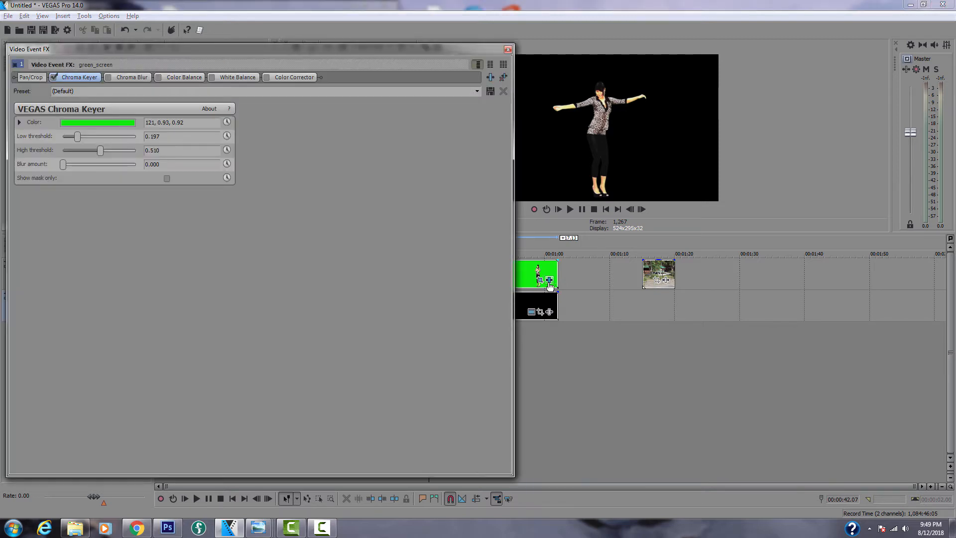
pyautogui.click(118, 79)
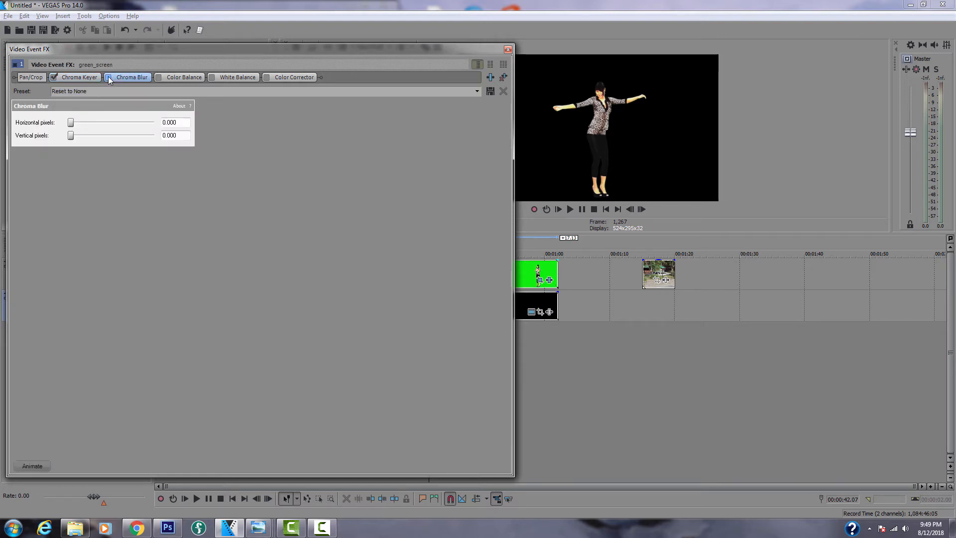
pyautogui.click(109, 77)
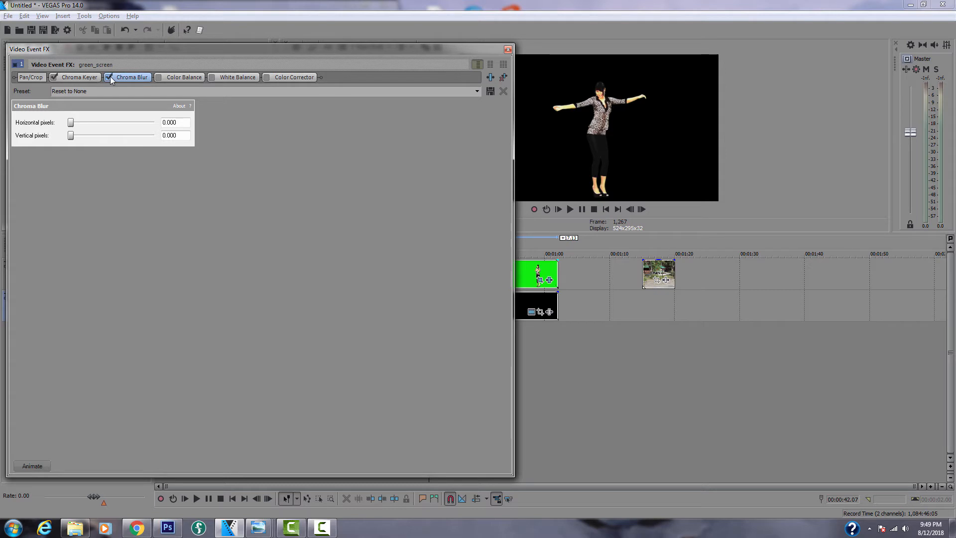
pyautogui.click(478, 92)
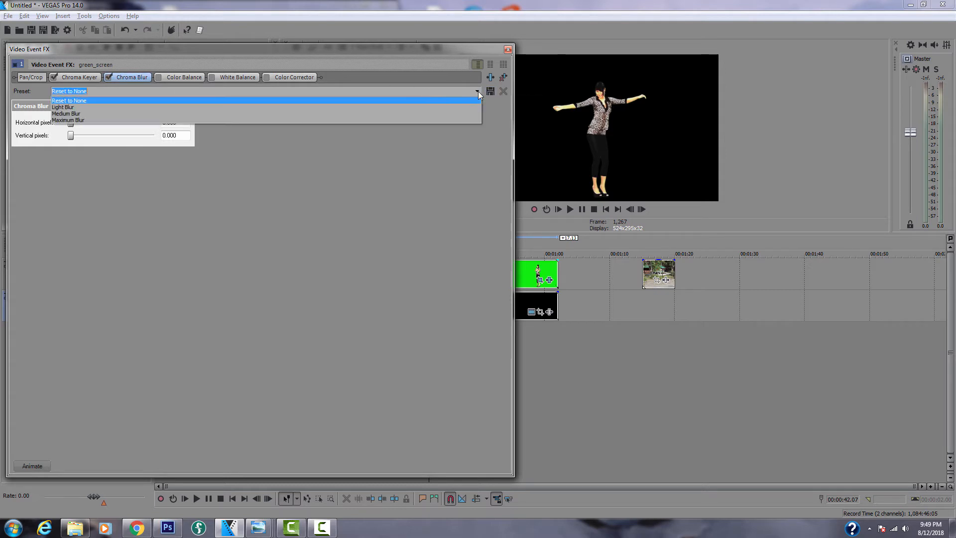
pyautogui.click(74, 121)
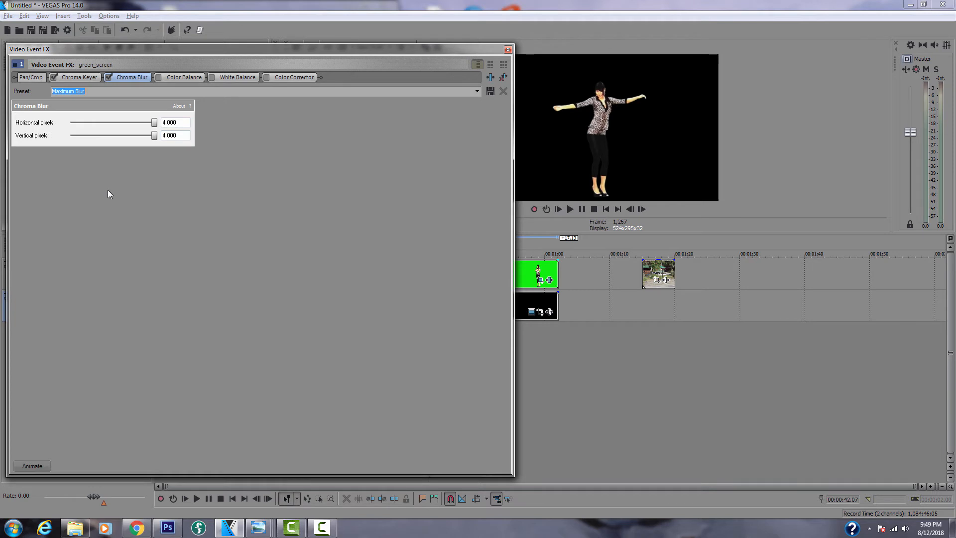
pyautogui.click(507, 49)
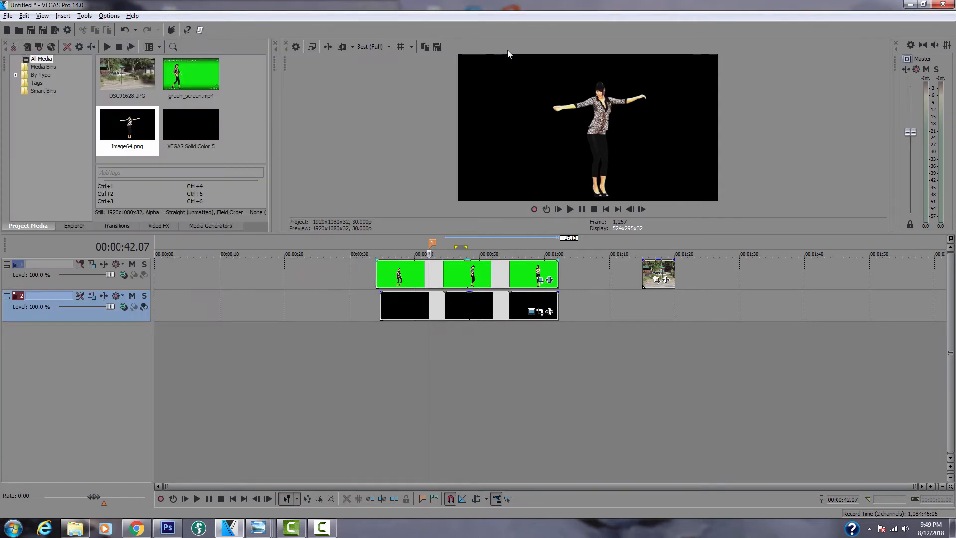
# - Save another preview snapshot as Image65 and examine the dancer's arm and clothing edges in Windows Photo Viewer
pyautogui.click(438, 46)
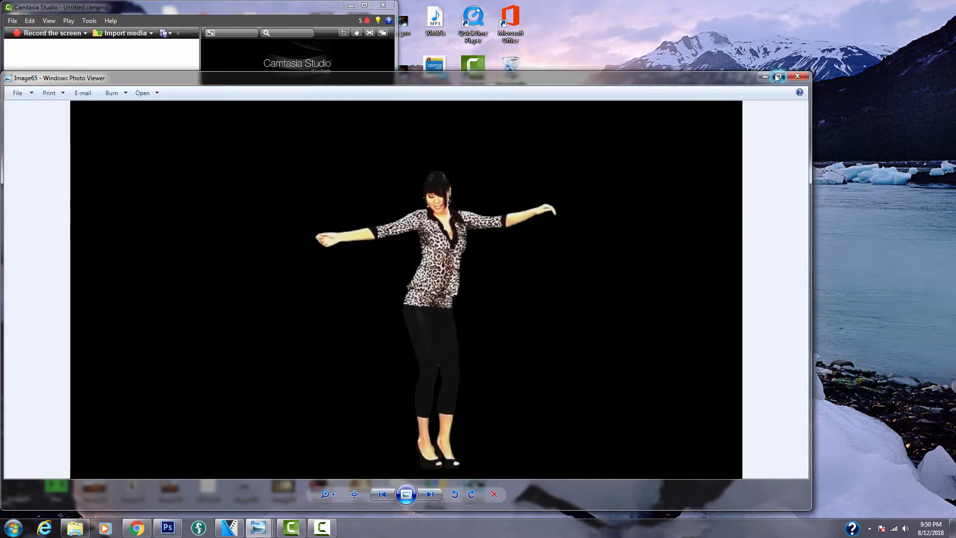
pyautogui.click(778, 76)
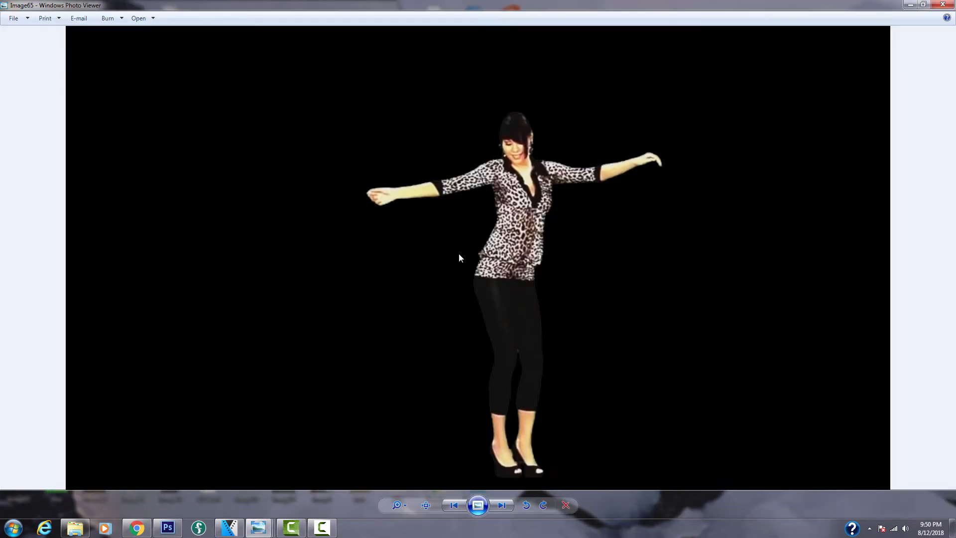
pyautogui.scroll(4, 458, 253)
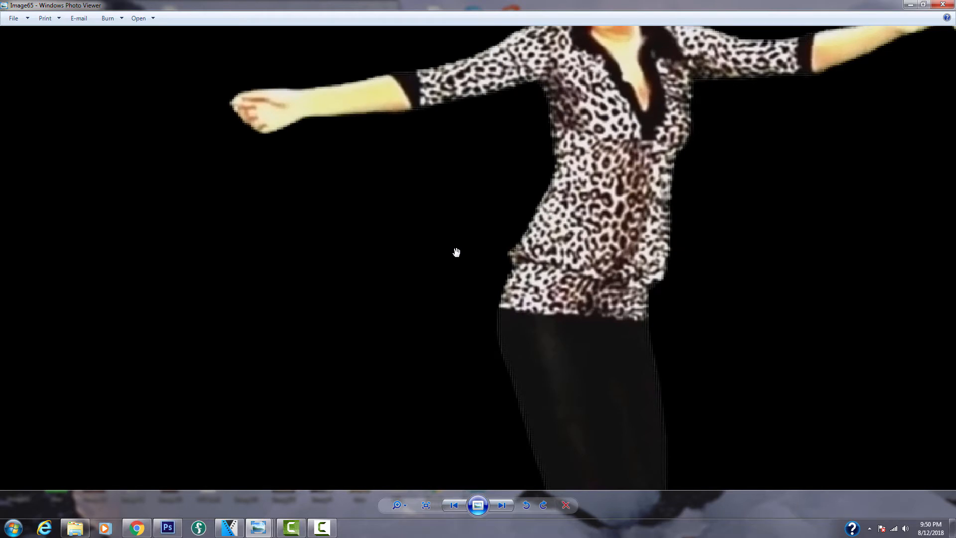
pyautogui.moveTo(433, 188); pyautogui.dragTo(382, 291)
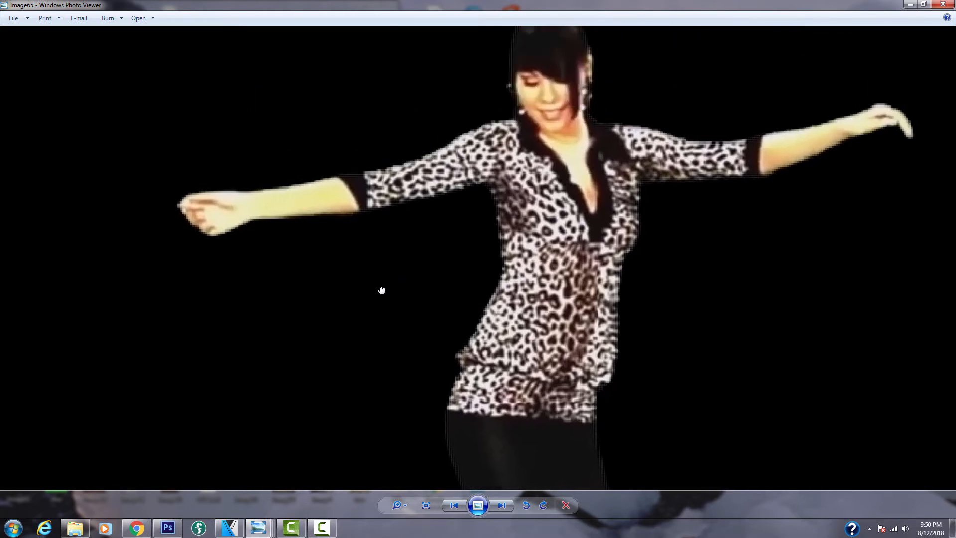
pyautogui.scroll(3, 382, 286)
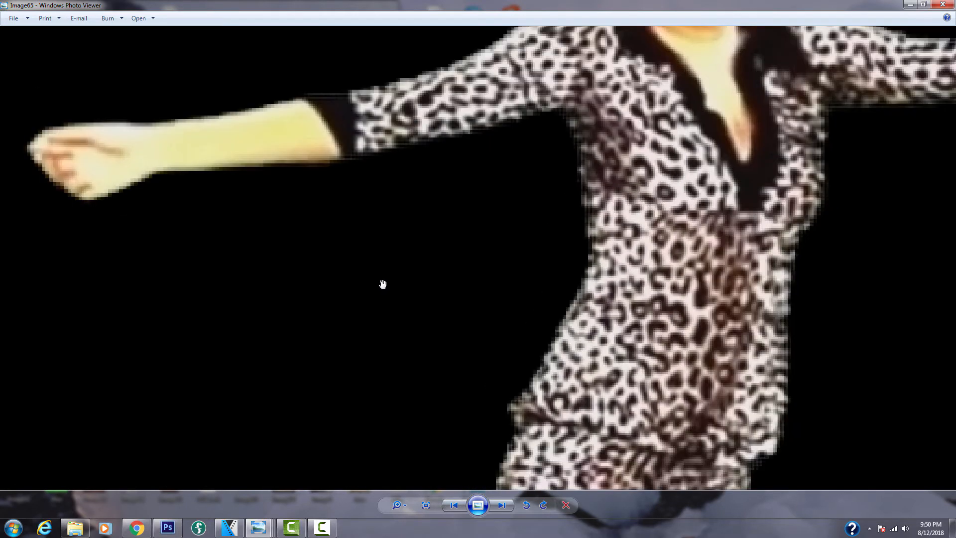
pyautogui.scroll(-3, 389, 264)
pyautogui.scroll(-1, 381, 149)
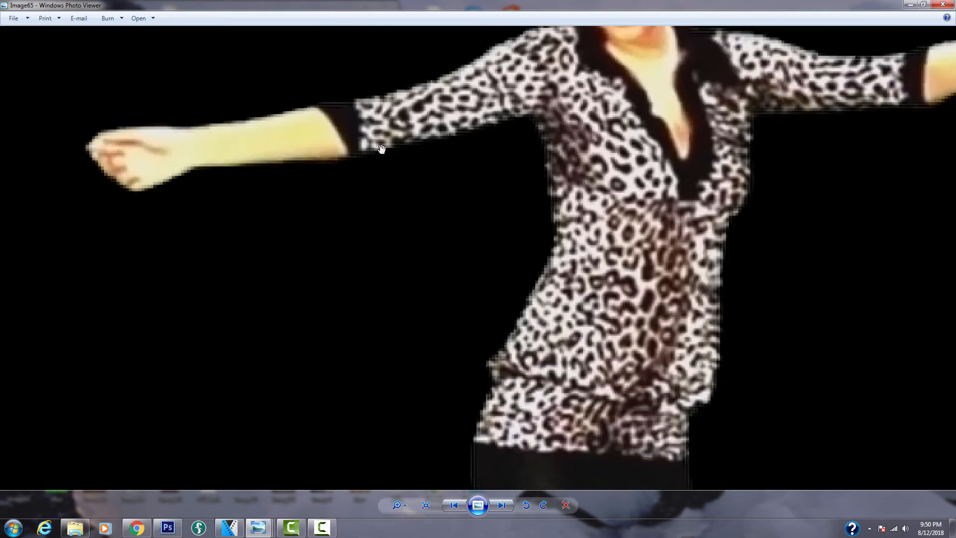
pyautogui.scroll(-2, 381, 148)
pyautogui.scroll(-2, 433, 149)
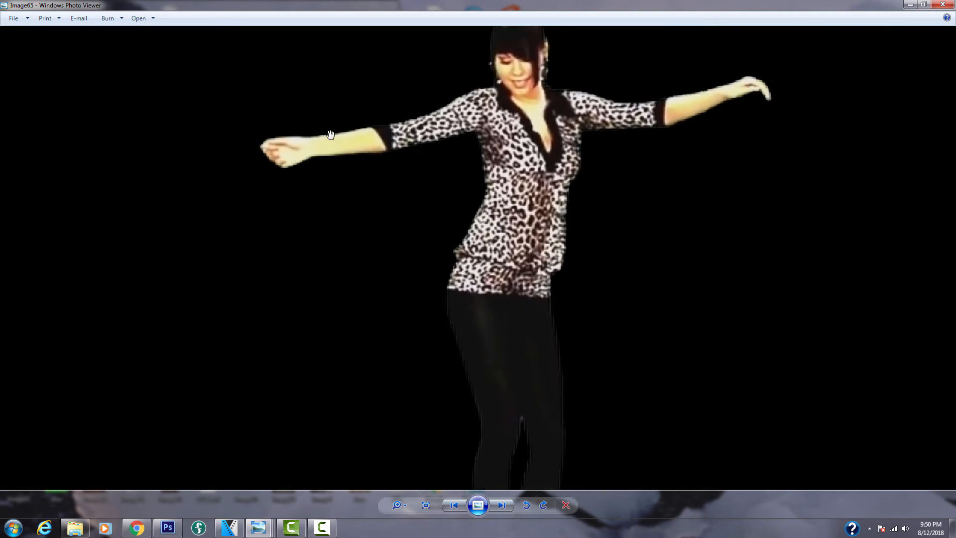
pyautogui.scroll(-2, 691, 188)
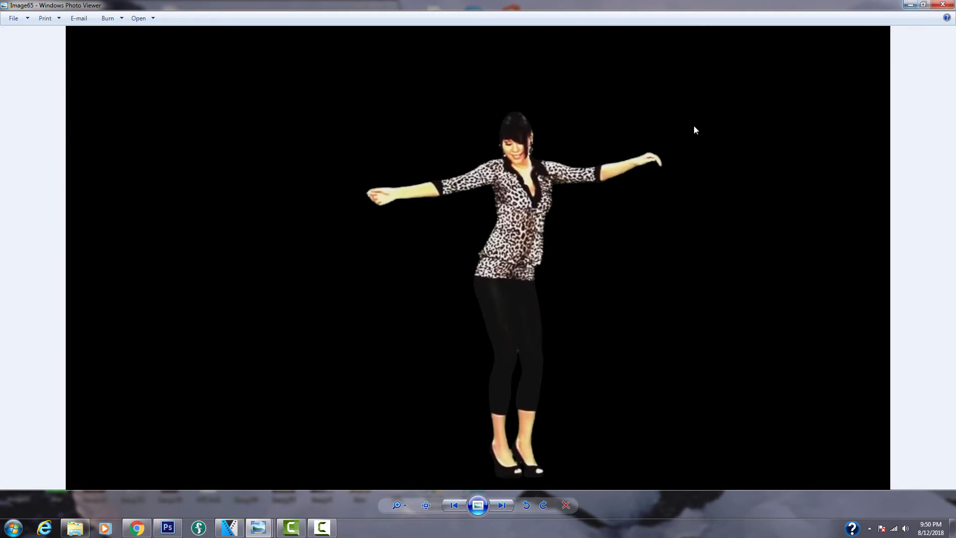
pyautogui.scroll(2, 461, 229)
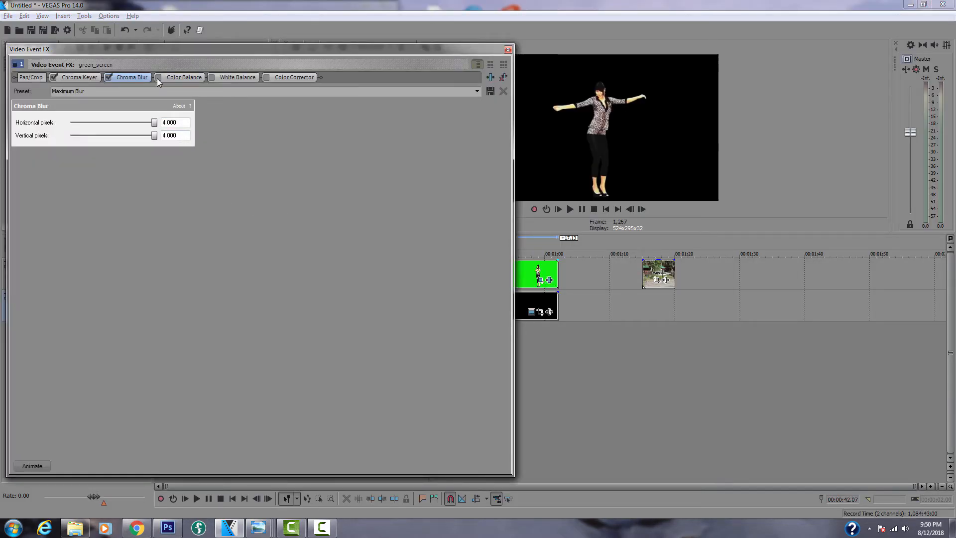
# - Try reducing the green level in Color Balance, remove that effect from the dancer clip's chain and close the effect settings
pyautogui.click(178, 76)
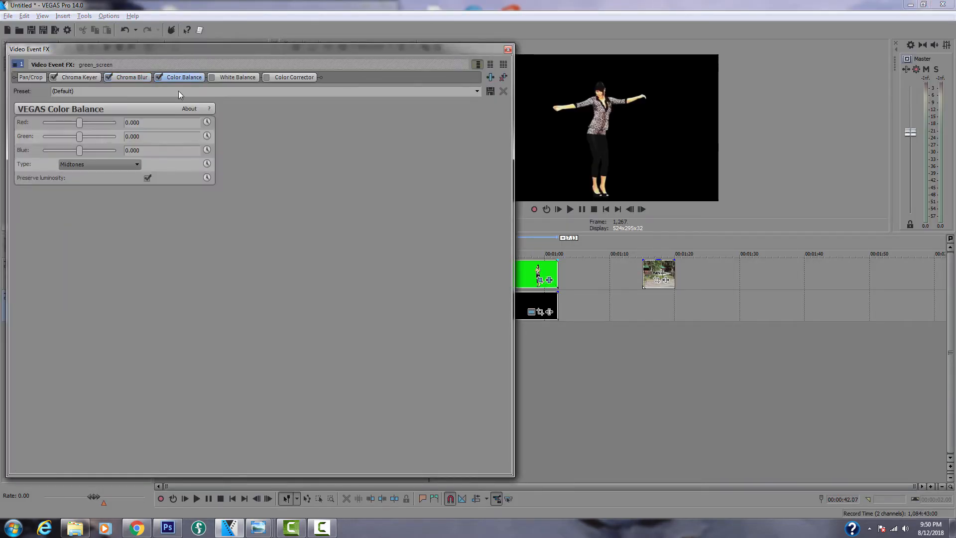
pyautogui.moveTo(80, 136)
pyautogui.mouseDown()
pyautogui.moveTo(58, 137)
pyautogui.moveTo(77, 135)
pyautogui.mouseUp()
pyautogui.moveTo(78, 142)
pyautogui.mouseDown()
pyautogui.moveTo(111, 141)
pyautogui.moveTo(73, 140)
pyautogui.mouseUp()
pyautogui.click(504, 77)
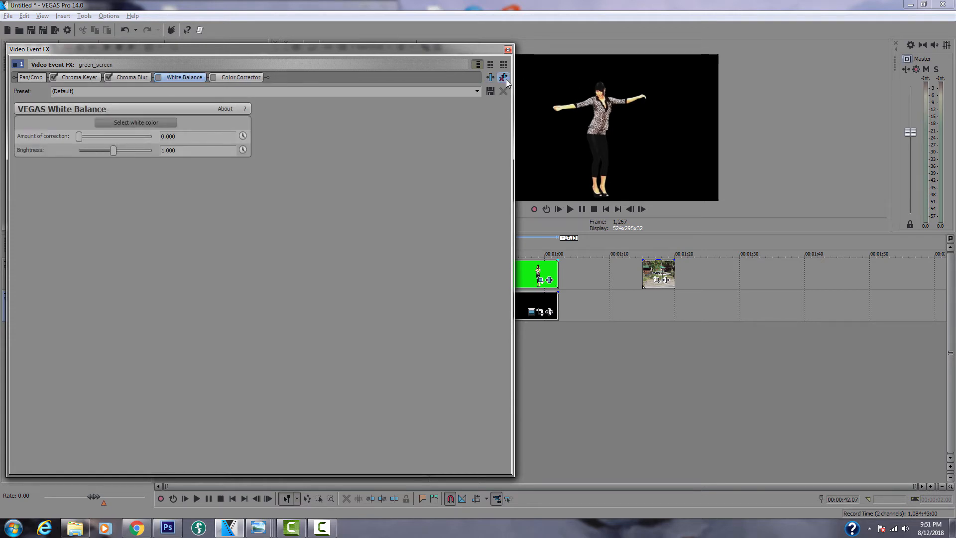
pyautogui.click(508, 50)
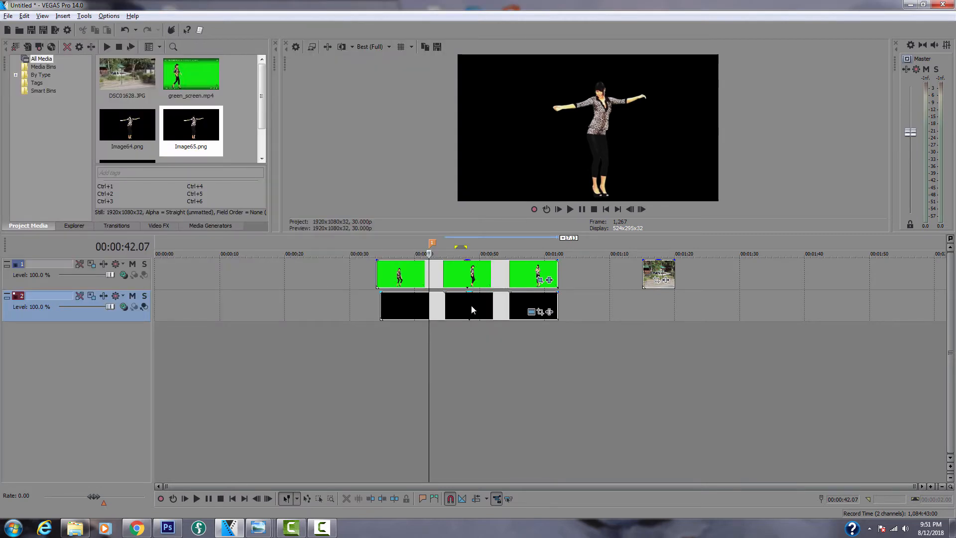
# - Move the black background clip aside, place the street photo beneath the dancer clip and extend it past the dancer clip's end
pyautogui.moveTo(471, 306); pyautogui.dragTo(770, 293)
pyautogui.click(654, 275)
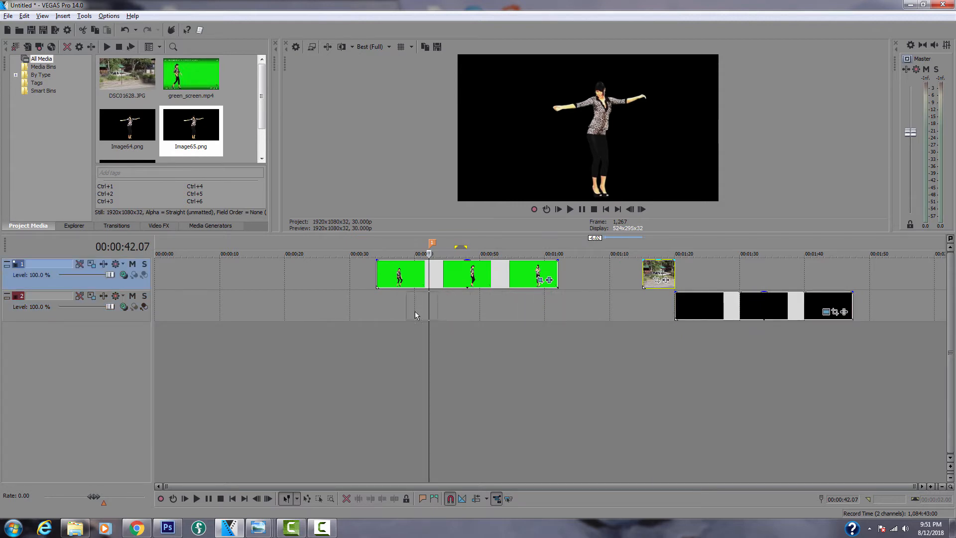
pyautogui.moveTo(415, 311); pyautogui.dragTo(564, 305)
# - Examine the dancer over the street photo at several frames and return the playhead to the first composited frame at 00:00:34.03
pyautogui.click(450, 344)
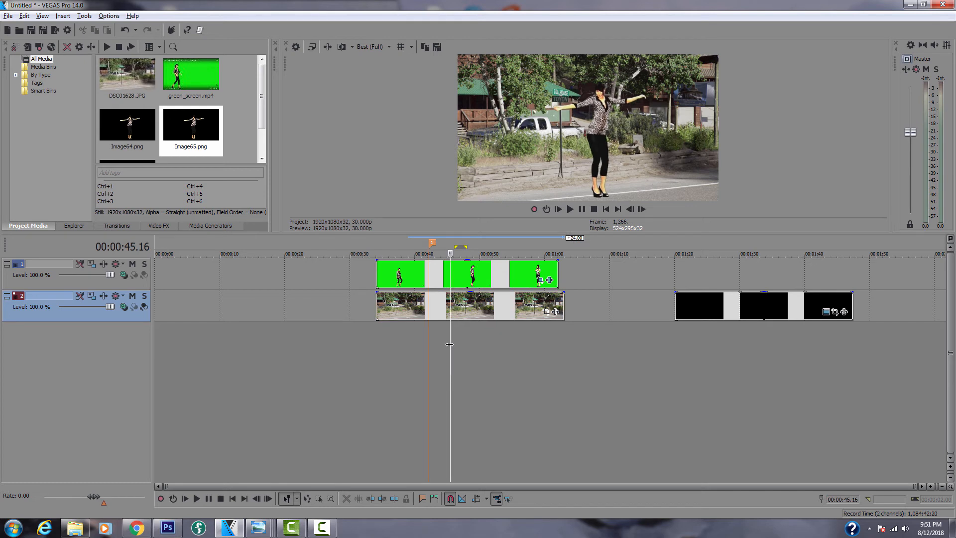
pyautogui.click(423, 346)
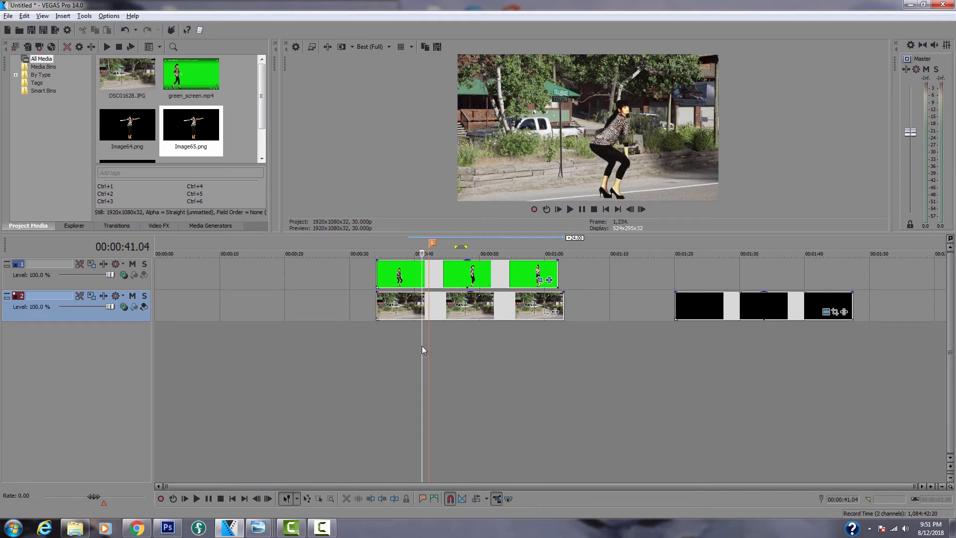
pyautogui.click(431, 338)
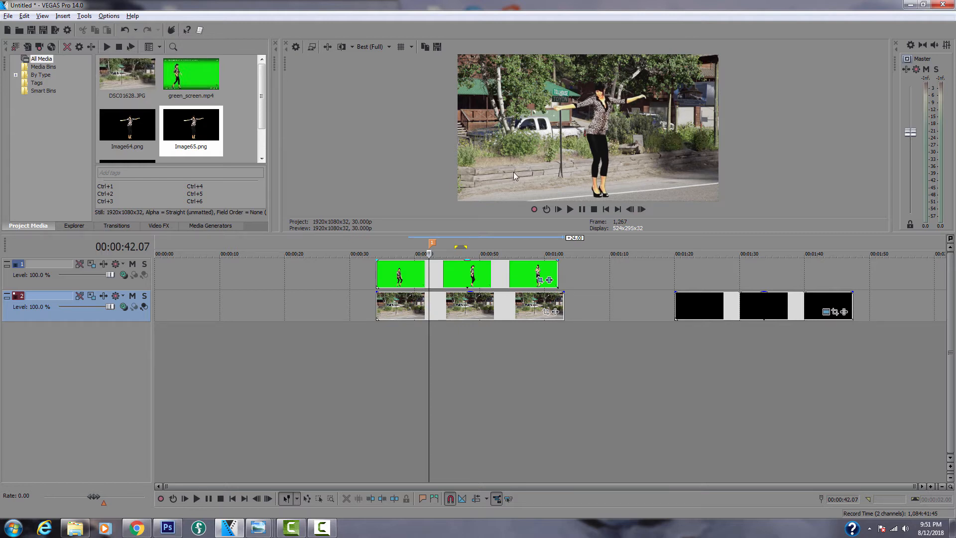
pyautogui.click(375, 330)
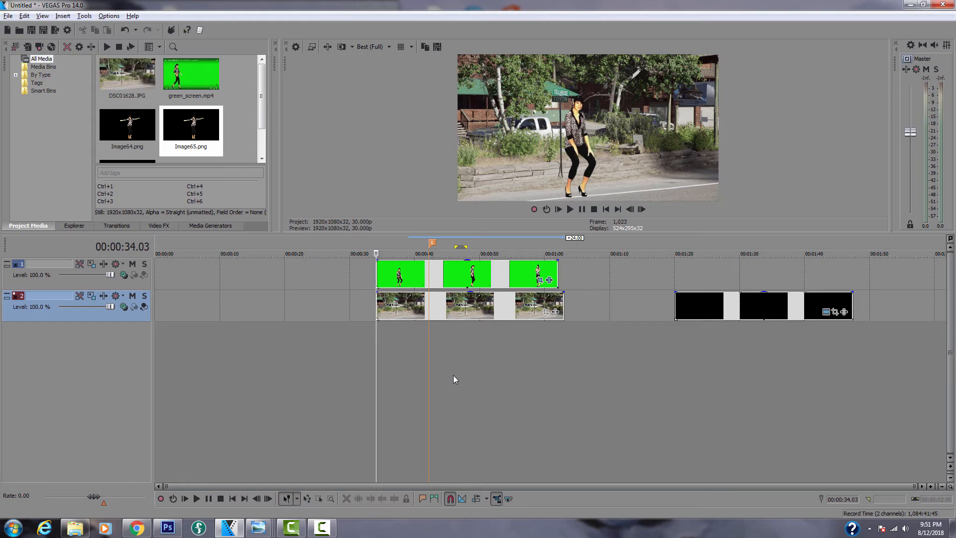
pyautogui.press('Left')
pyautogui.press('Left')
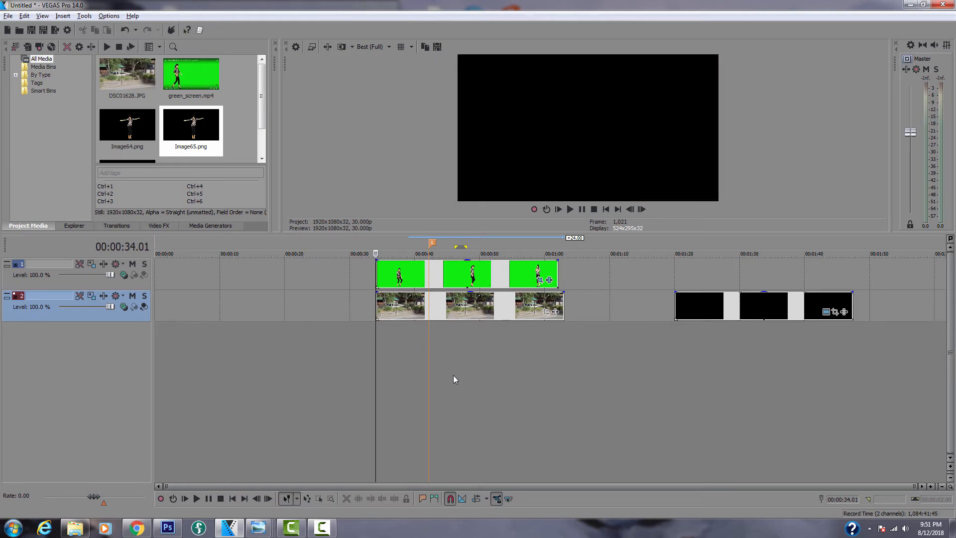
pyautogui.press('Right')
pyautogui.press('Right')
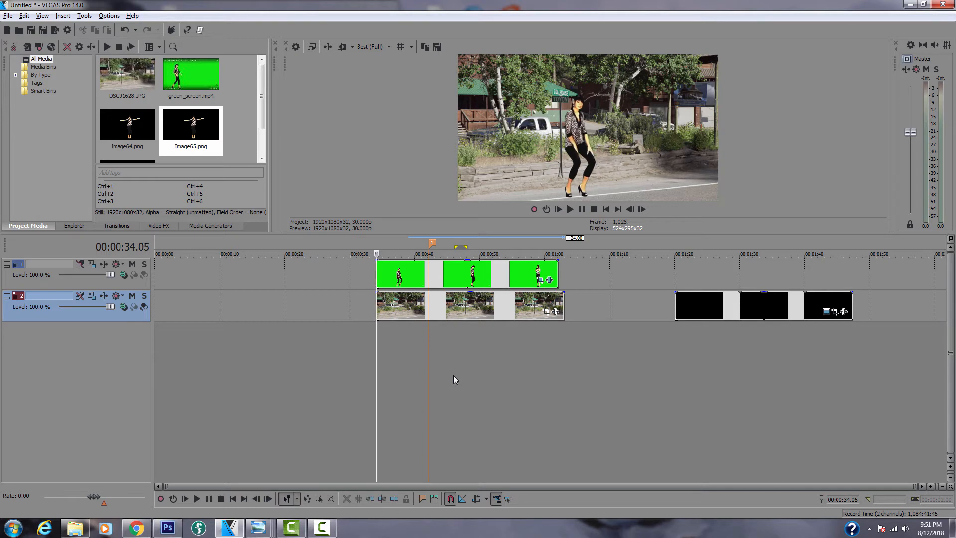
pyautogui.press('Left')
pyautogui.press('Left')
pyautogui.press('Right')
pyautogui.press('Right')
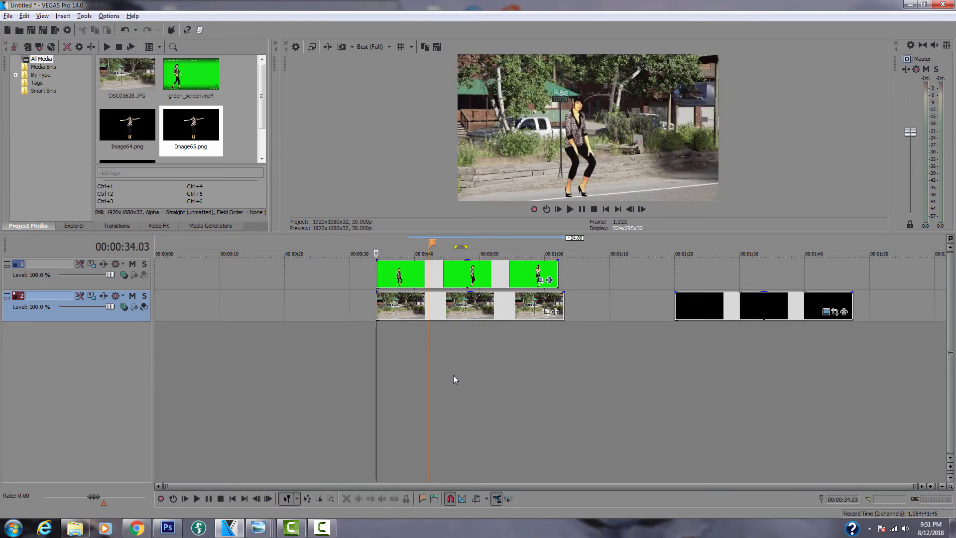
pyautogui.press('Up')
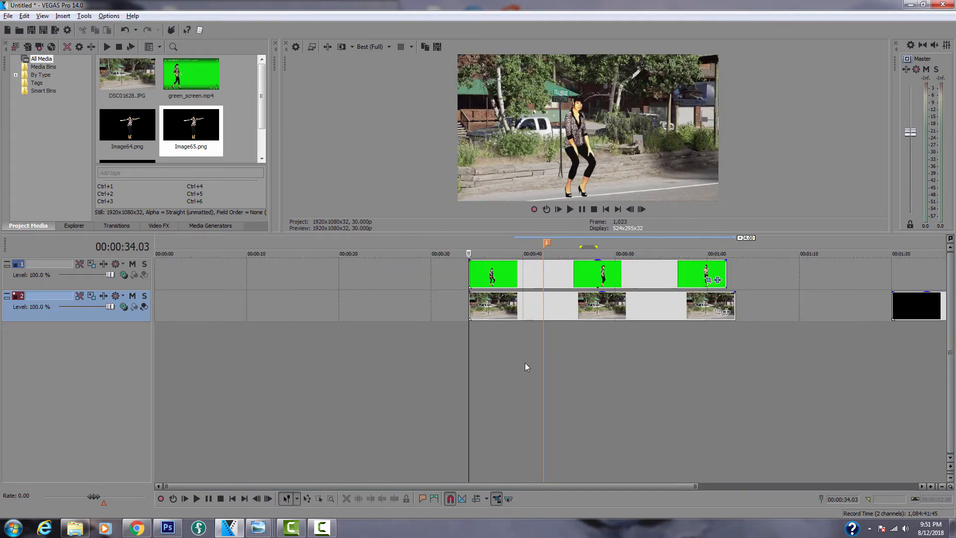
pyautogui.press('Down')
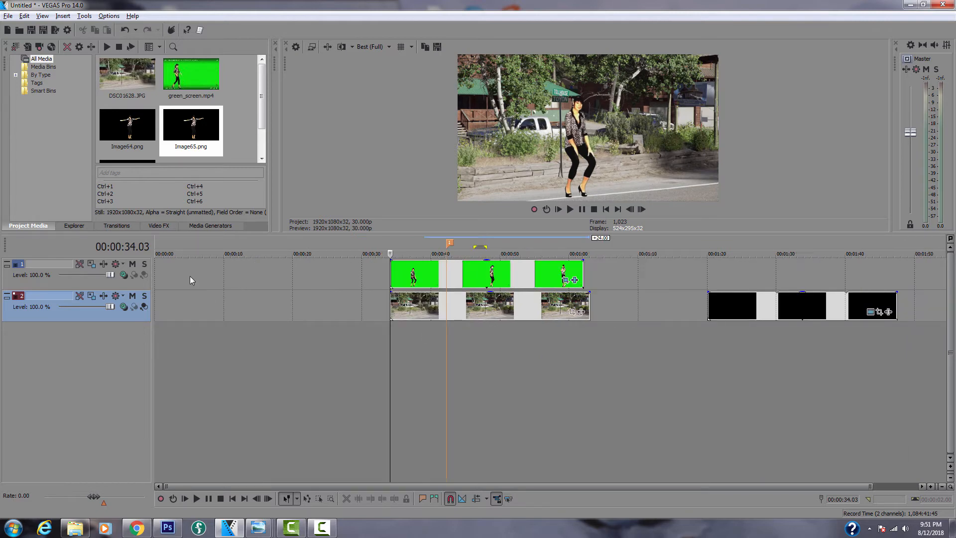
# - Shrink the dancer's track to about 1,275 × 717 in Track Motion and close the window
pyautogui.click(92, 264)
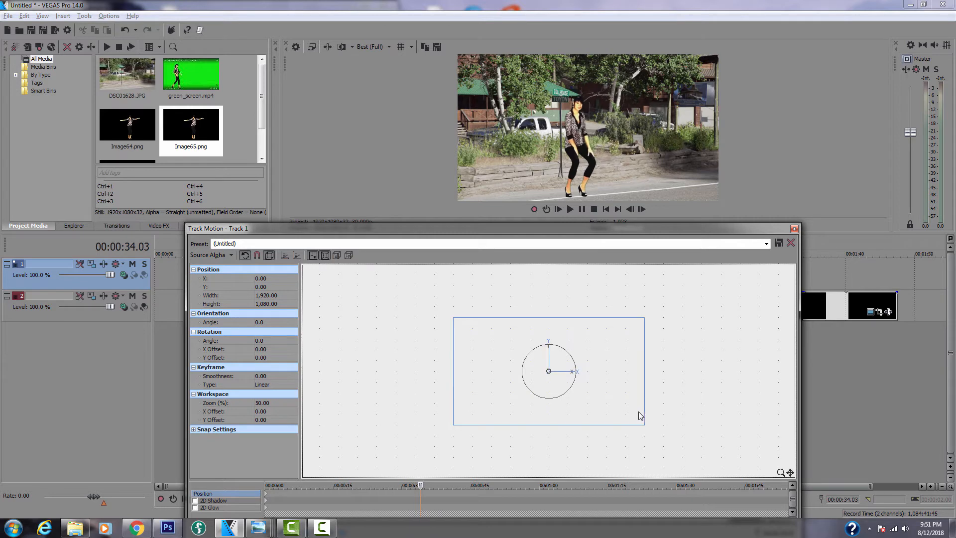
pyautogui.moveTo(644, 425); pyautogui.dragTo(614, 404)
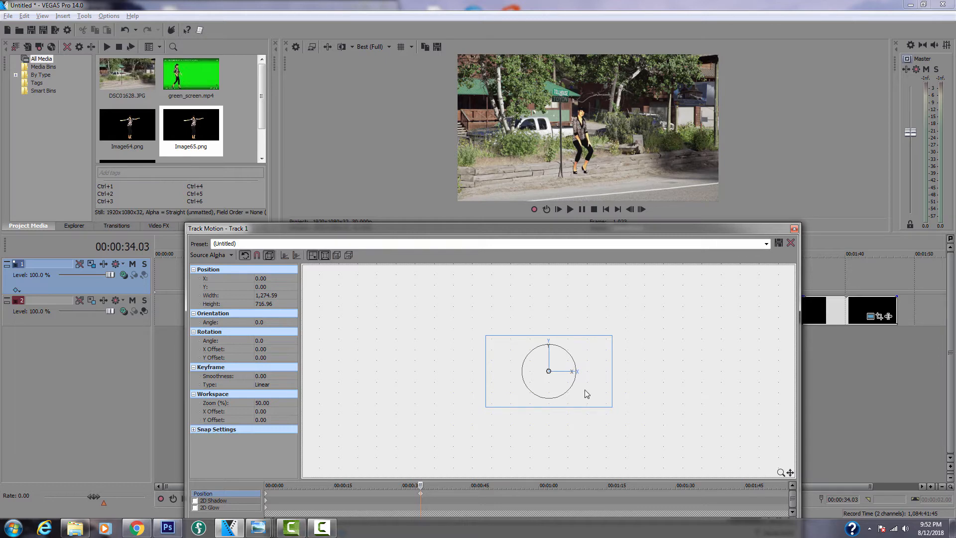
pyautogui.click(794, 228)
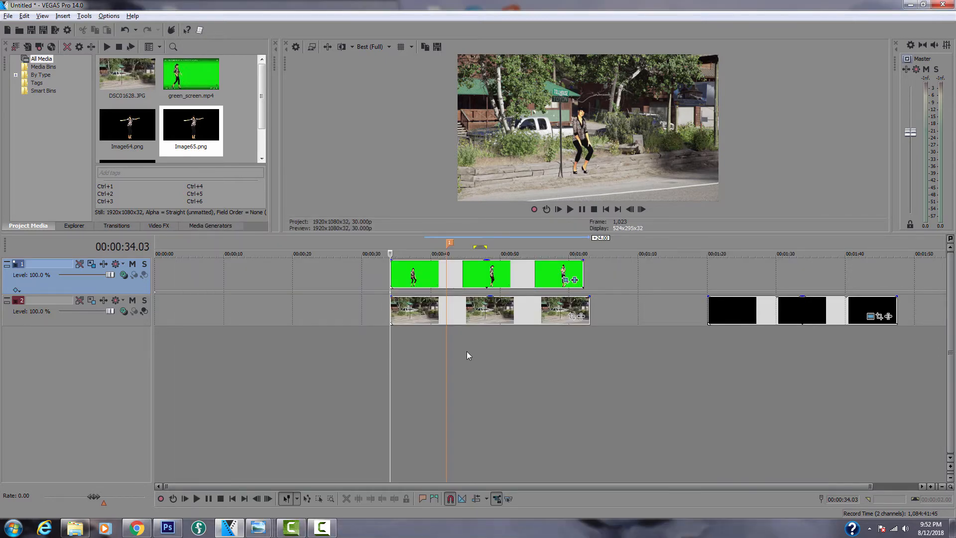
# - Reopen Track Motion for the dancer's track and move its reduced-size keyframe and the playhead to 00:00:54.21
pyautogui.click(91, 264)
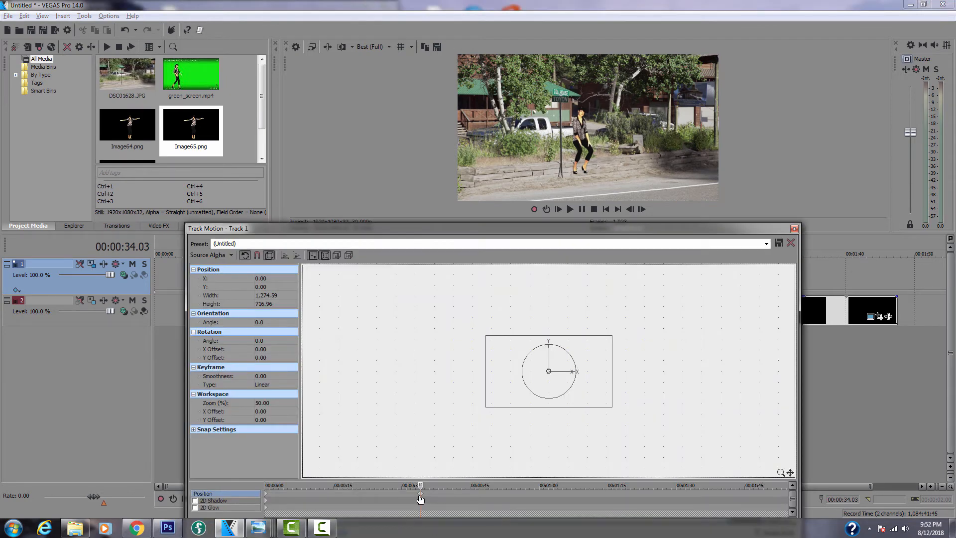
pyautogui.moveTo(421, 495); pyautogui.dragTo(514, 494)
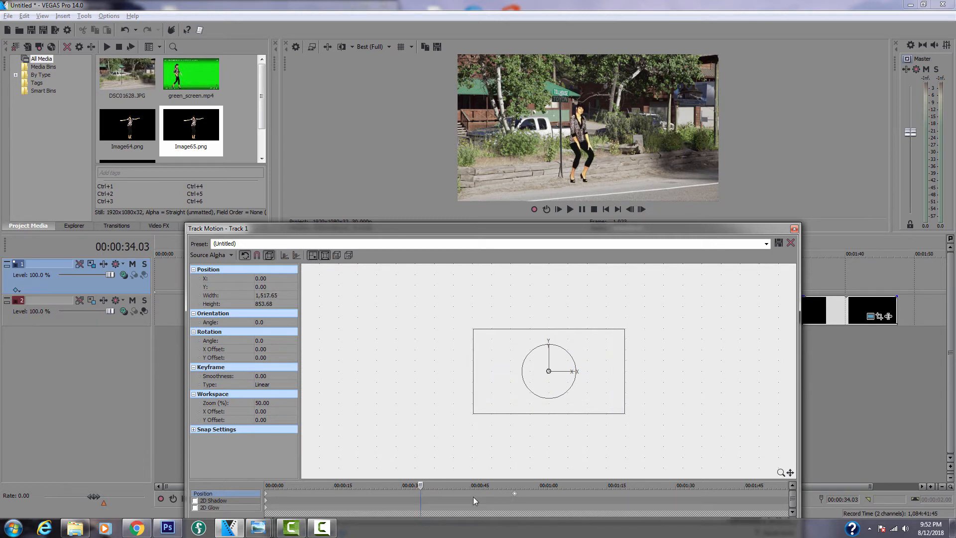
pyautogui.moveTo(420, 485); pyautogui.dragTo(514, 480)
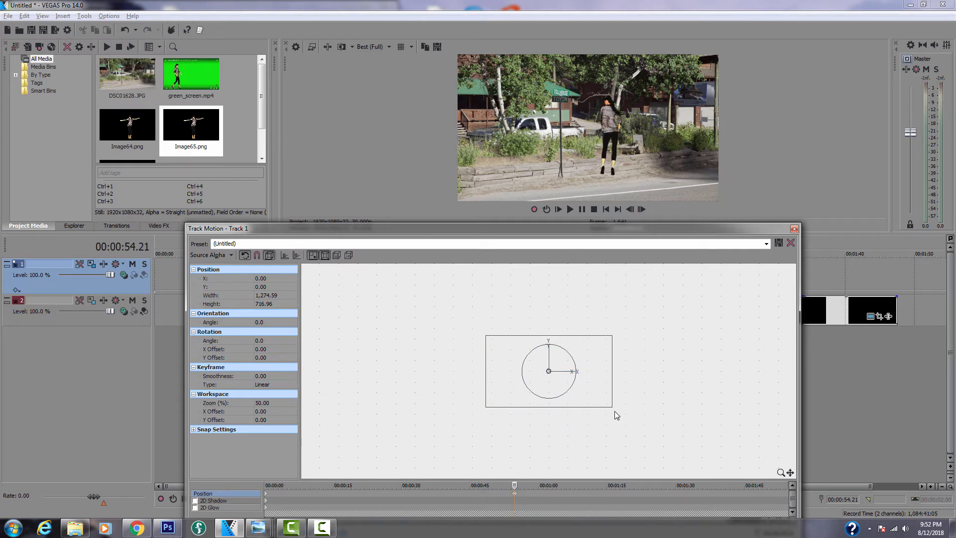
# - Resize the dancer's track to about 1,120 × 630 and position it at about X 25, Y -205, with her feet on the road
pyautogui.moveTo(570, 386); pyautogui.dragTo(576, 404)
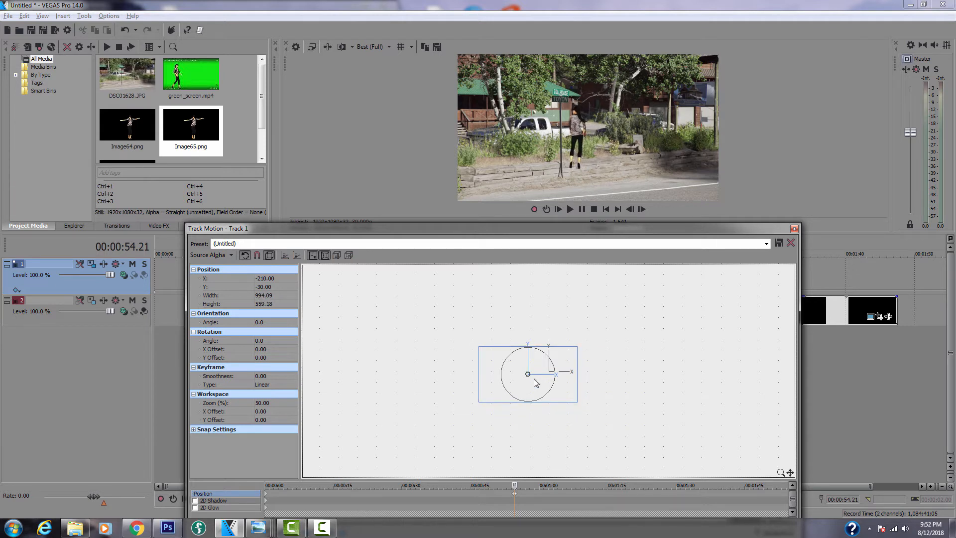
pyautogui.moveTo(534, 381); pyautogui.dragTo(531, 381)
pyautogui.moveTo(575, 403); pyautogui.dragTo(580, 407)
pyautogui.moveTo(528, 376); pyautogui.dragTo(554, 393)
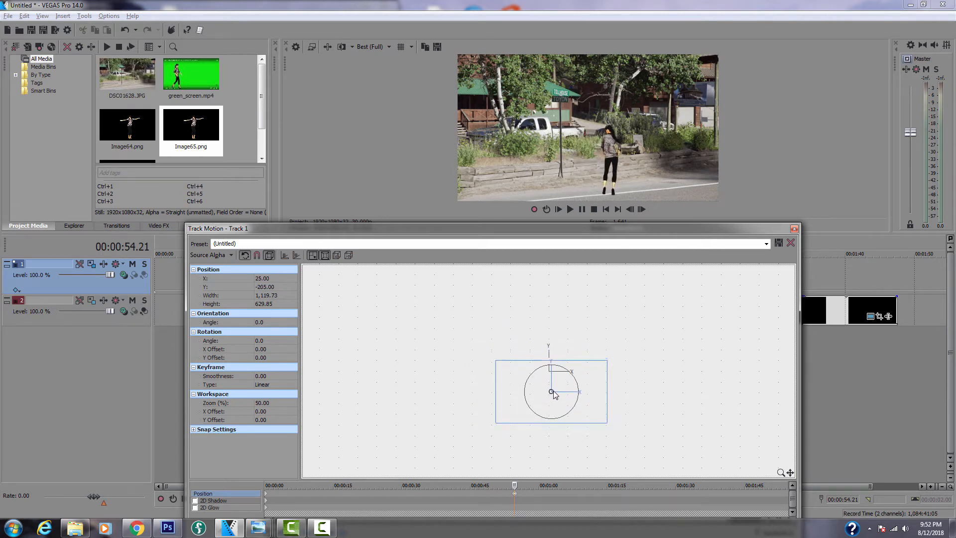
# - Compare the two motion keyframes, delete the full-size starting one, move the remaining keyframe to the timeline's start and close Track Motion
pyautogui.click(268, 494)
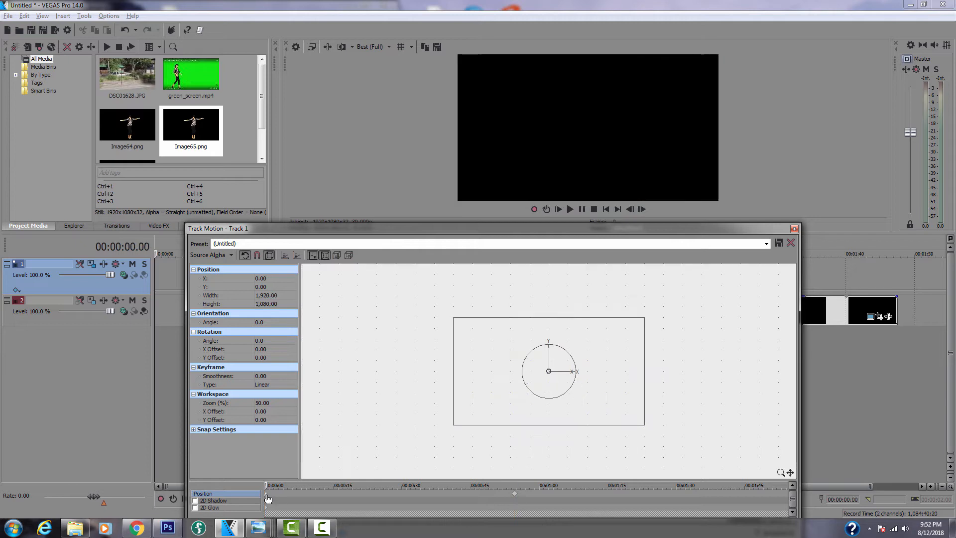
pyautogui.click(516, 498)
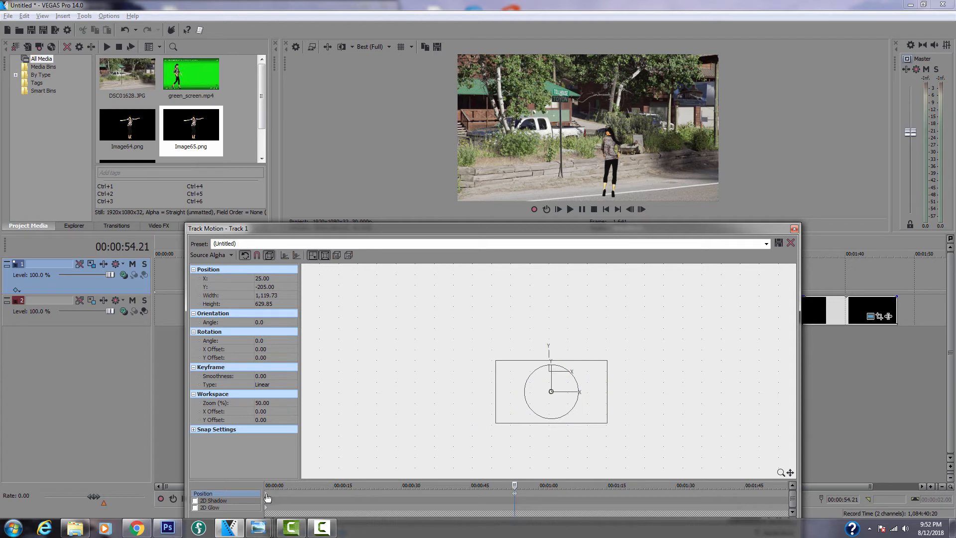
pyautogui.click(267, 496)
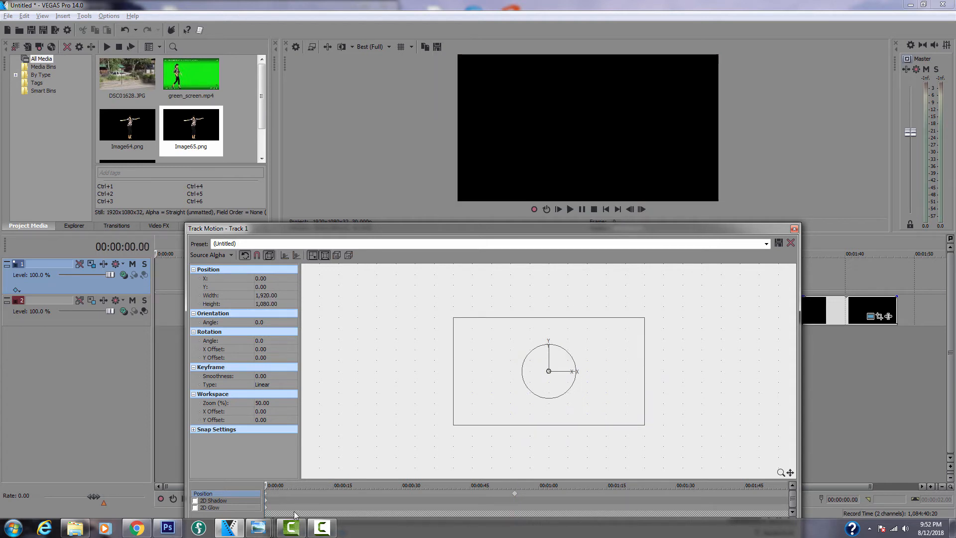
pyautogui.press('Delete')
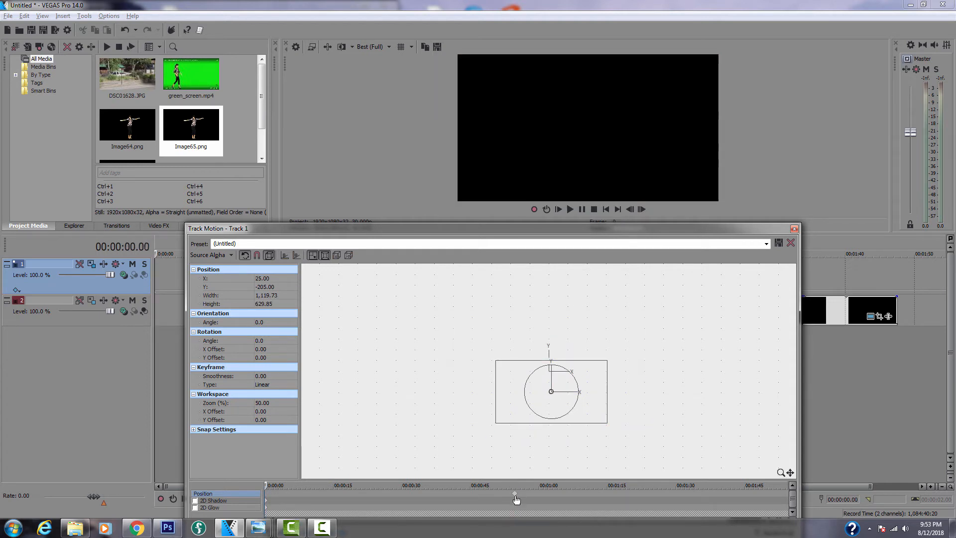
pyautogui.moveTo(515, 497); pyautogui.dragTo(458, 499)
pyautogui.click(794, 228)
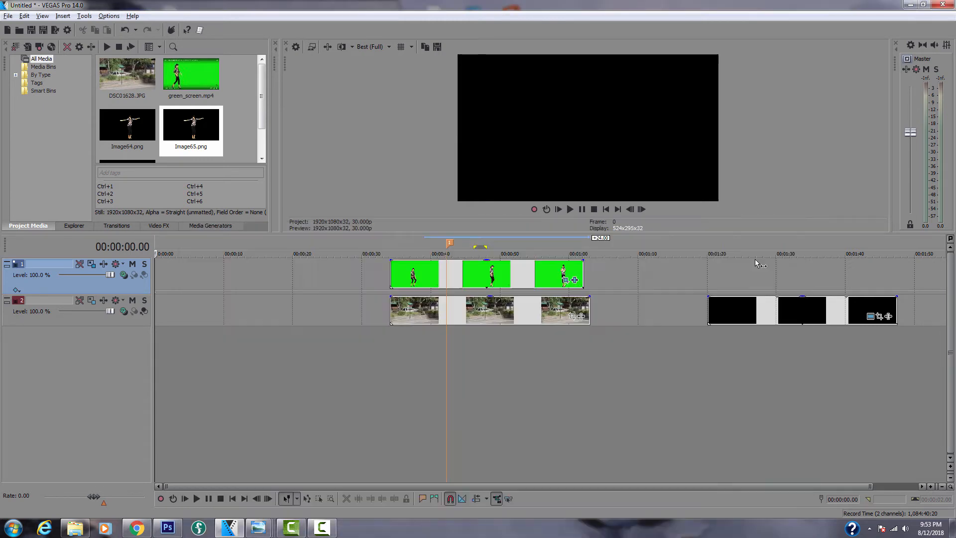
# - At 00:00:42.29, enlarge the dancer's track in Track Motion to about 1,369 × 770 and reposition it at X 20, Y -125
pyautogui.click(451, 360)
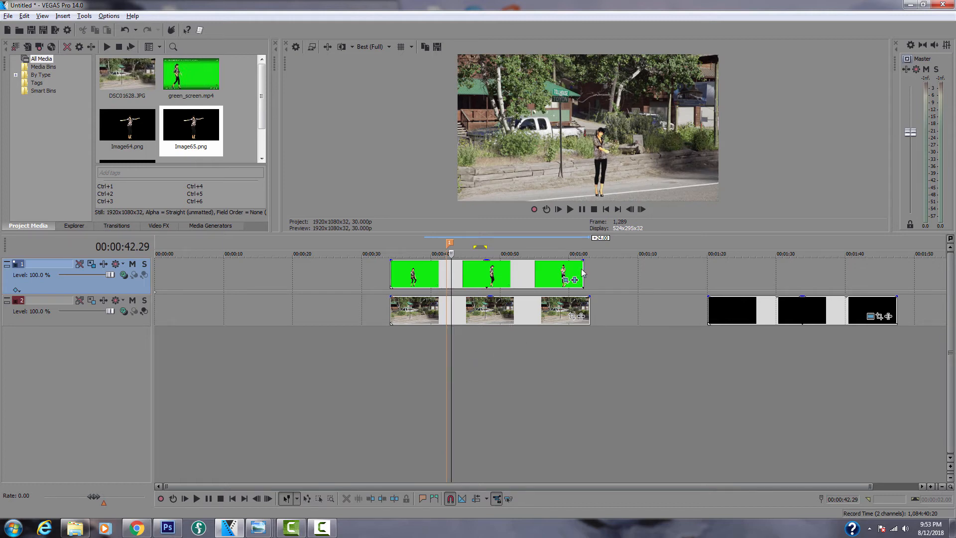
pyautogui.click(102, 265)
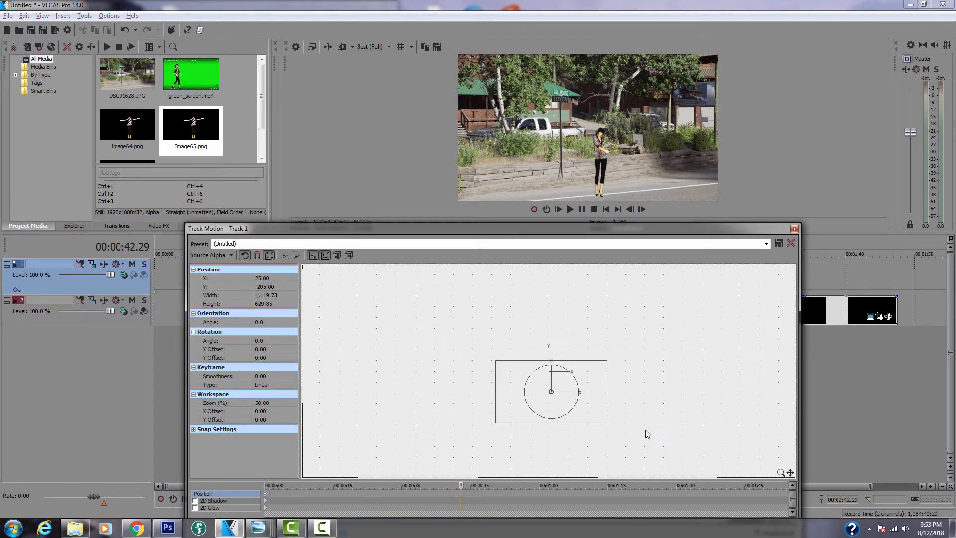
pyautogui.moveTo(602, 417); pyautogui.dragTo(618, 428)
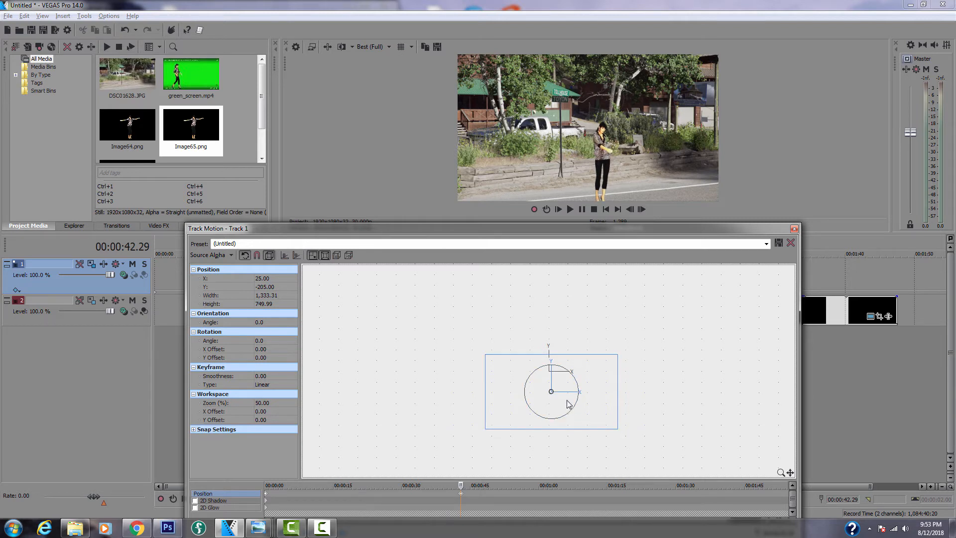
pyautogui.moveTo(566, 399); pyautogui.dragTo(566, 391)
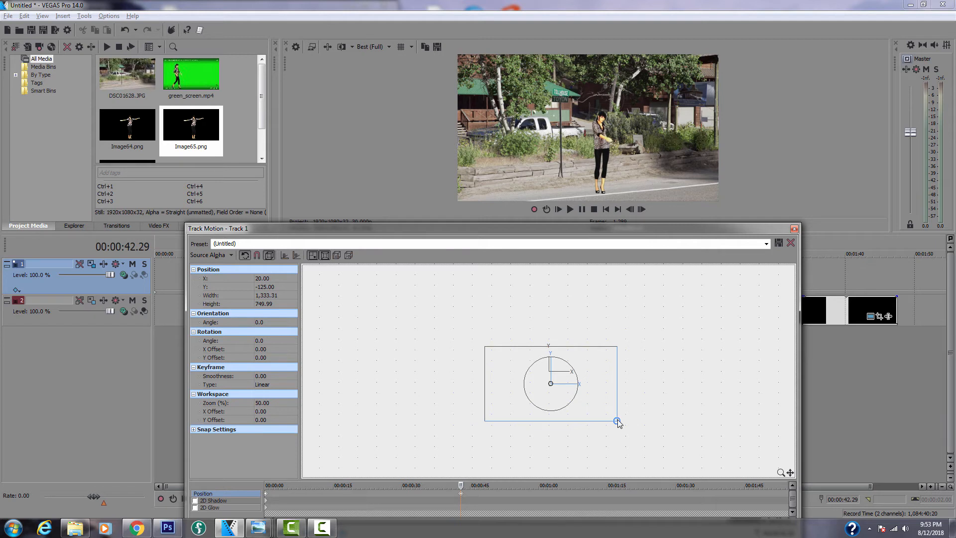
pyautogui.moveTo(617, 420); pyautogui.dragTo(619, 422)
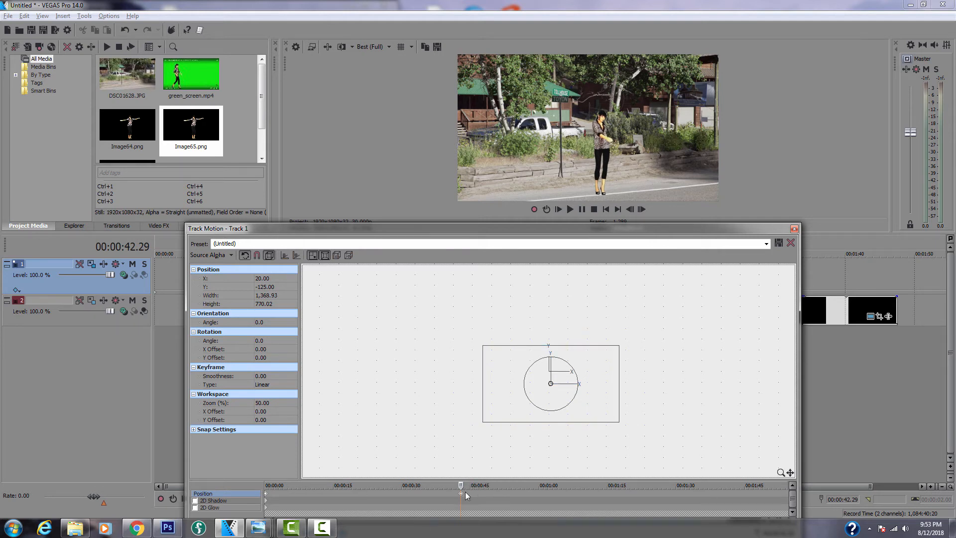
# - Delete the smaller-size starting keyframe of the dancer's track, shift the remaining keyframe earlier and close Track Motion
pyautogui.click(266, 497)
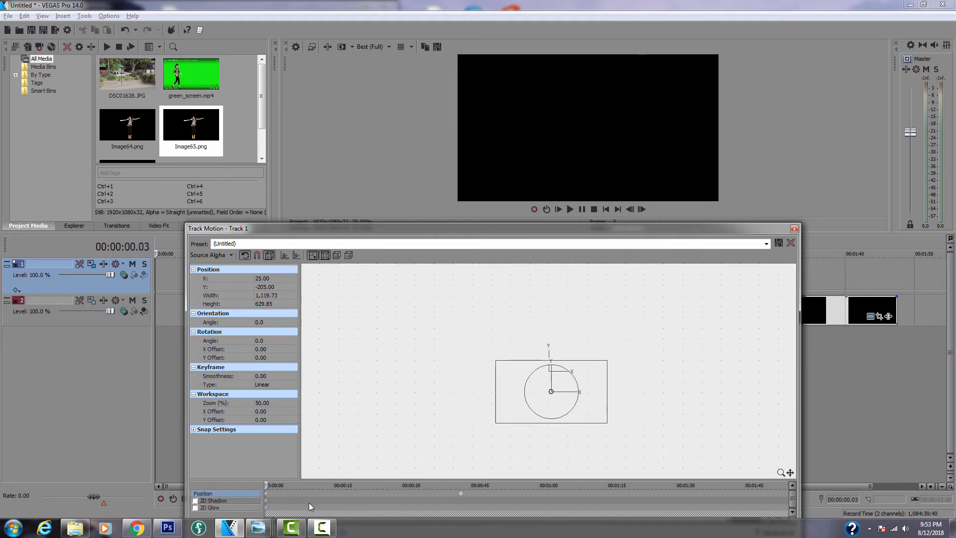
pyautogui.press('Delete')
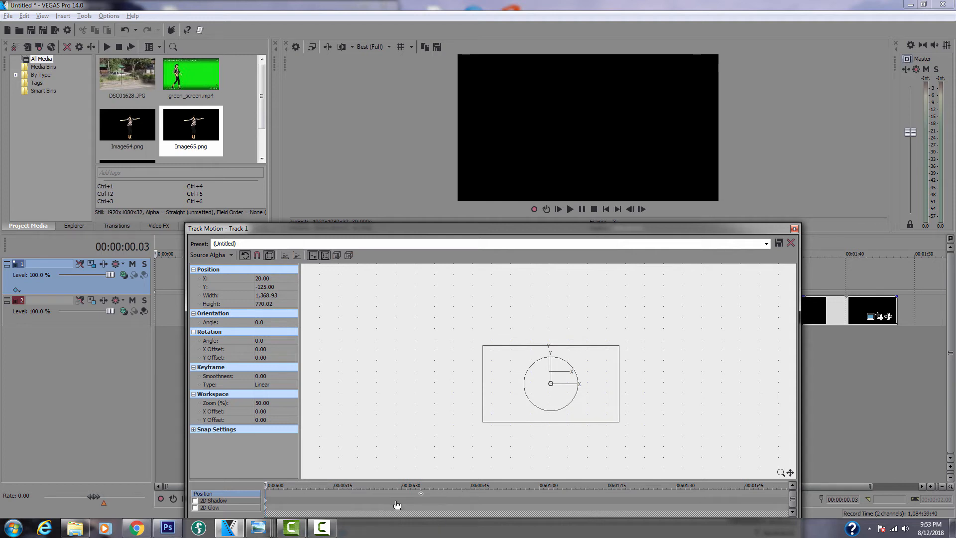
pyautogui.click(794, 229)
# - Preview the composite at 00:00:48.07 and trim the street photo's end to match the end of the dancer clip
pyautogui.click(488, 371)
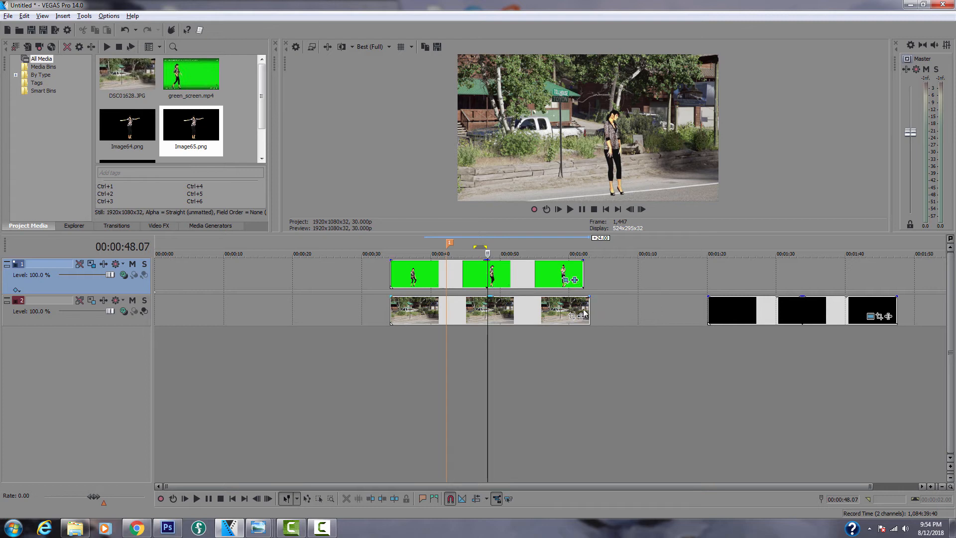
pyautogui.moveTo(588, 306); pyautogui.dragTo(584, 306)
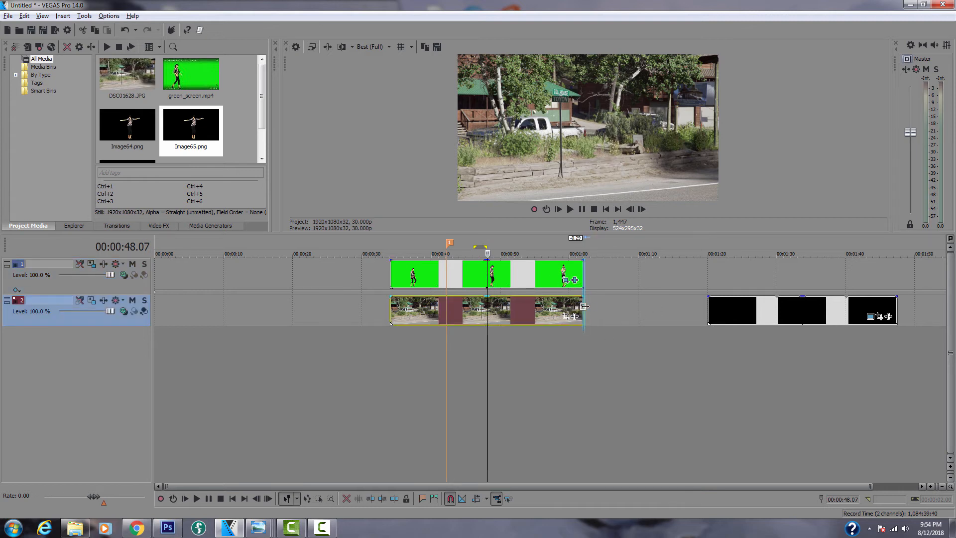
# - Open the dancer clip's effects and sample the white line on the road as the White Balance reference color
pyautogui.click(574, 281)
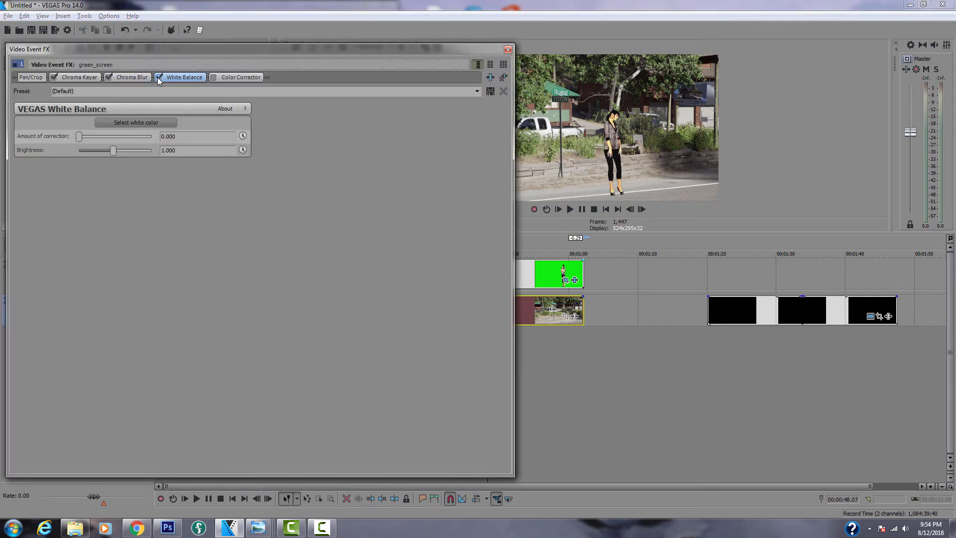
pyautogui.moveTo(289, 48); pyautogui.dragTo(326, 334)
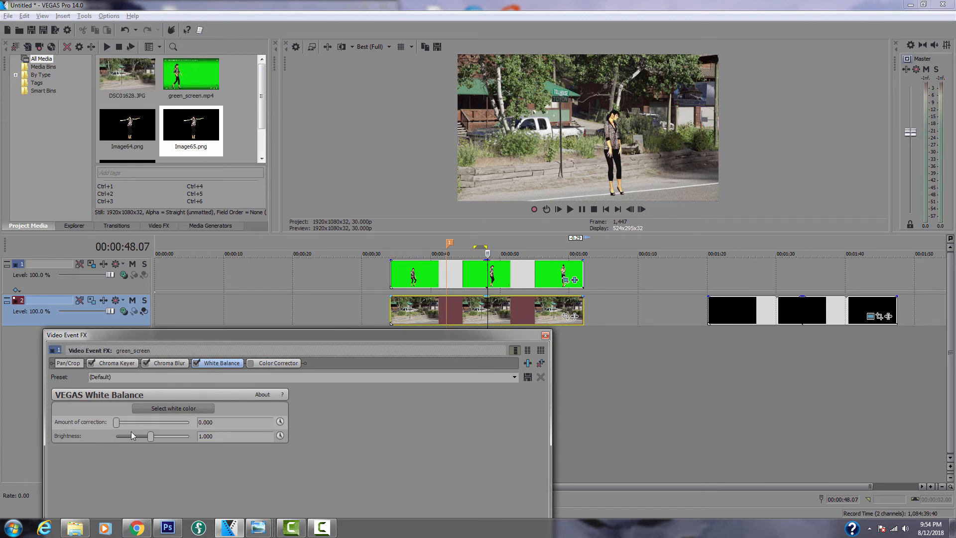
pyautogui.click(178, 409)
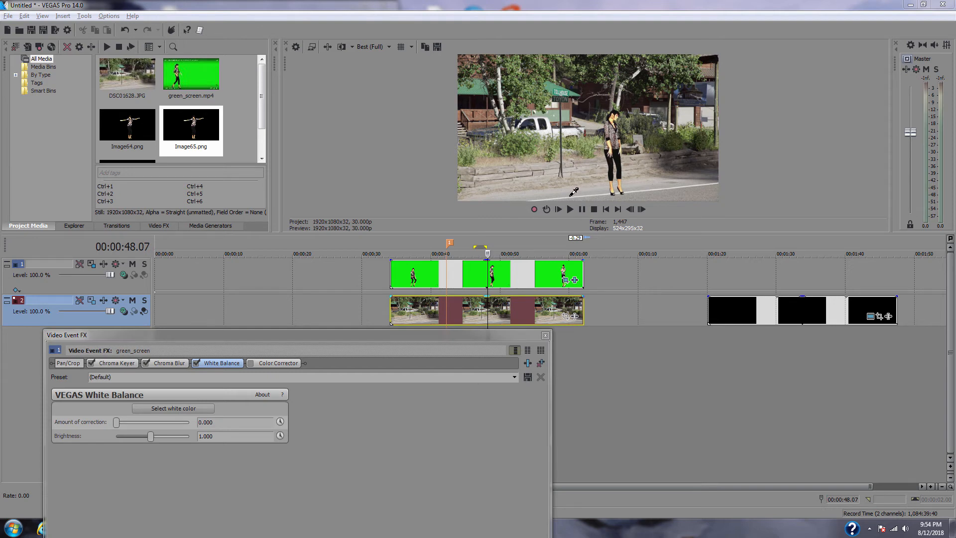
pyautogui.click(573, 193)
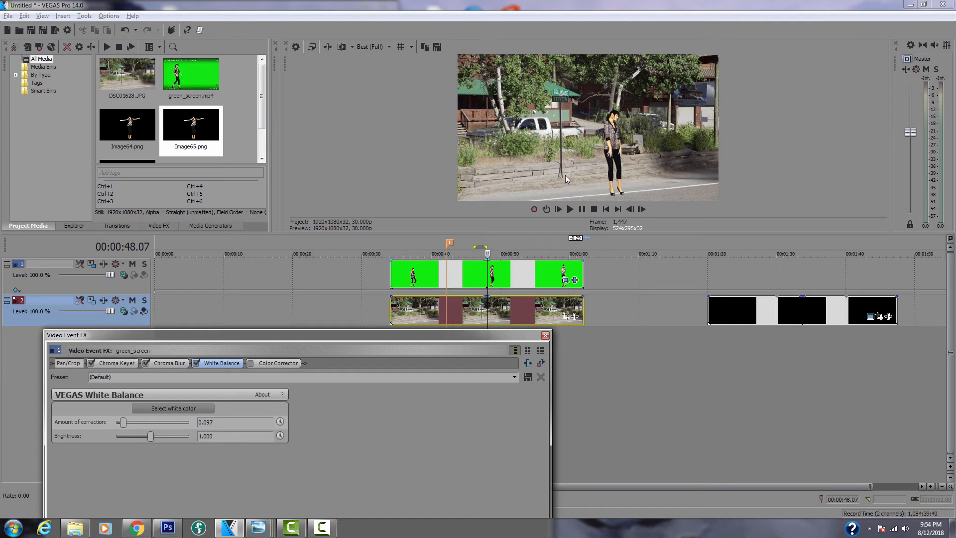
# - Set the dancer clip's White Balance brightness to 0.903 and its amount of correction to 0.082
pyautogui.moveTo(324, 334); pyautogui.dragTo(307, 288)
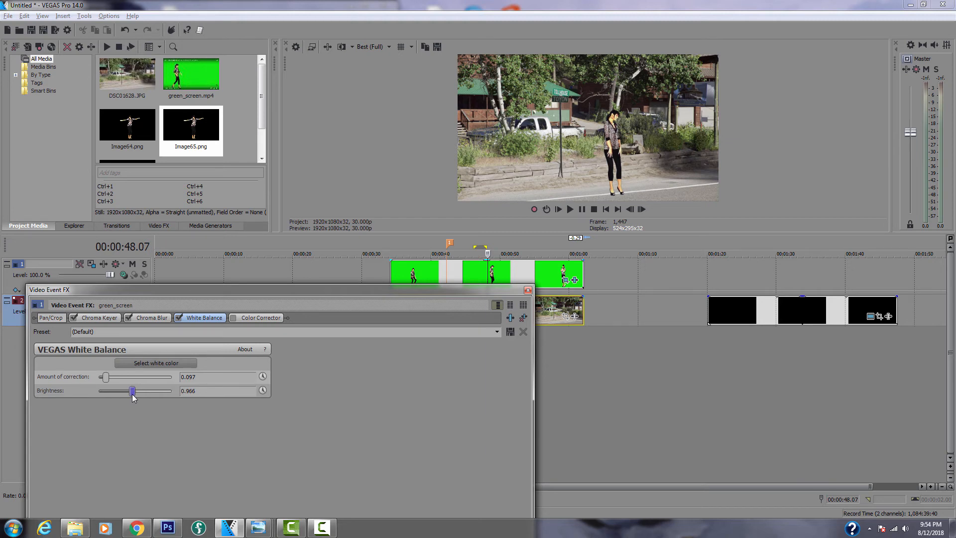
pyautogui.moveTo(132, 395); pyautogui.dragTo(129, 394)
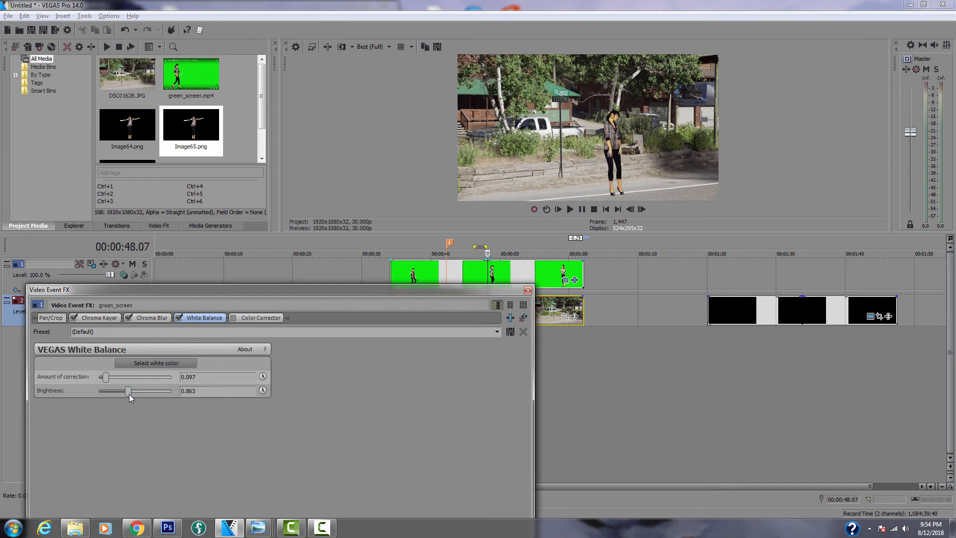
pyautogui.moveTo(129, 394); pyautogui.dragTo(130, 393)
pyautogui.moveTo(107, 377)
pyautogui.mouseDown()
pyautogui.moveTo(170, 377)
pyautogui.moveTo(106, 377)
pyautogui.mouseUp()
# - Resample the White Balance reference color from the street sign in the background photo
pyautogui.click(188, 362)
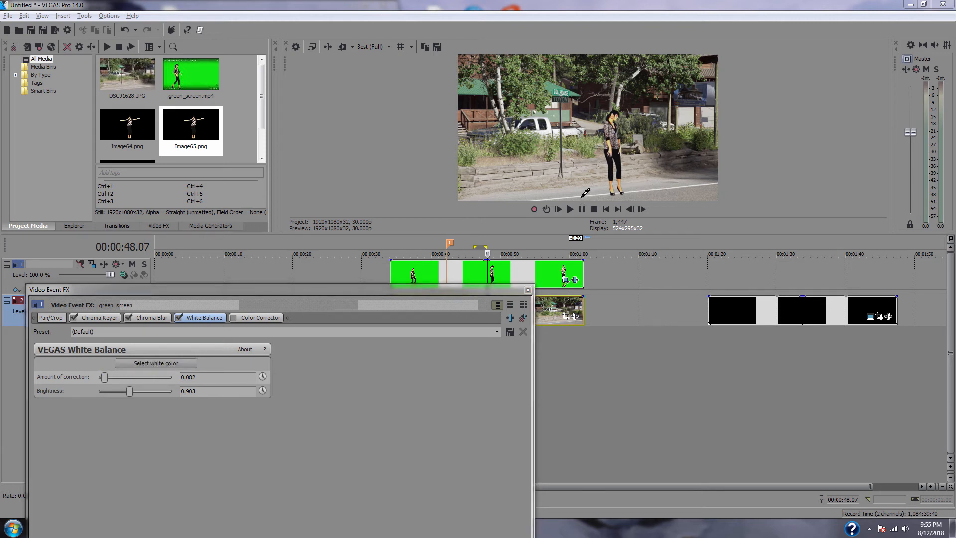
pyautogui.click(556, 102)
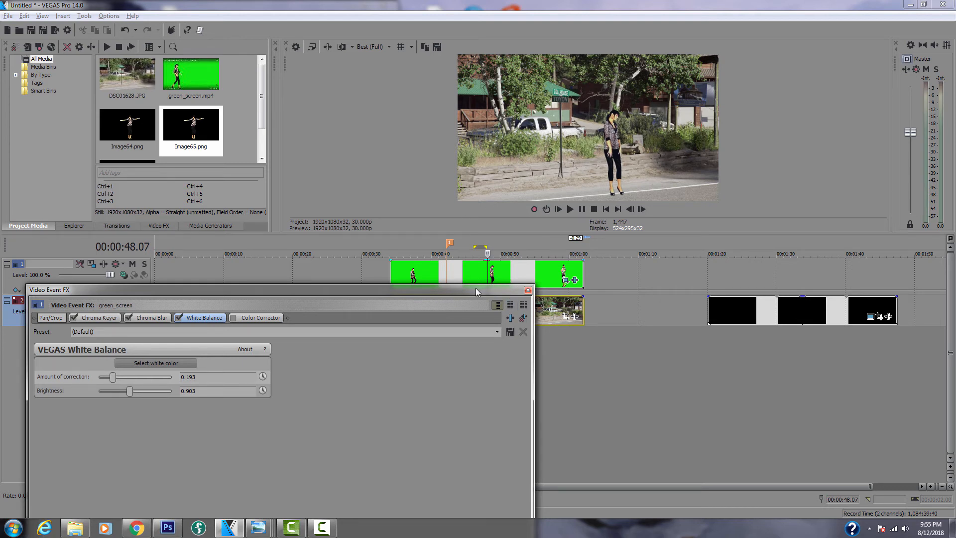
pyautogui.moveTo(475, 289); pyautogui.dragTo(634, 295)
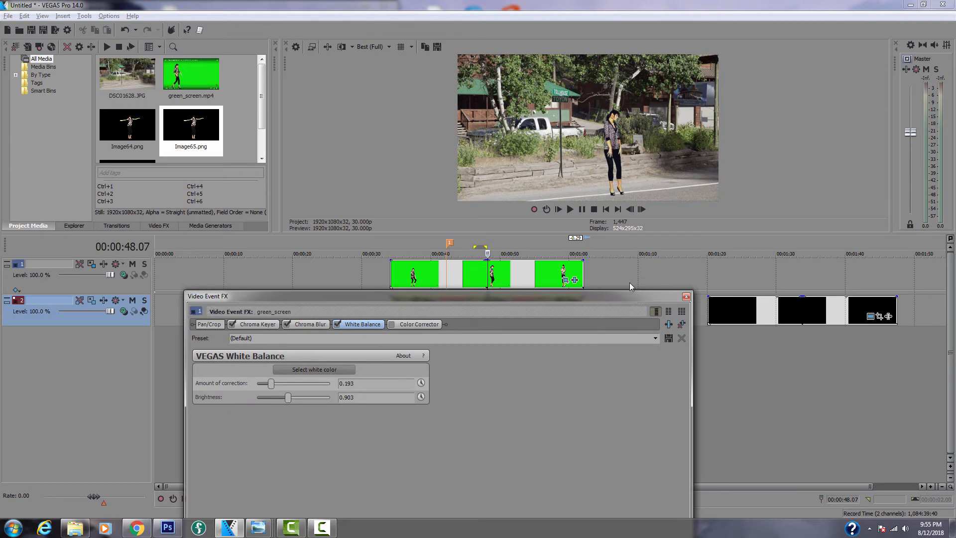
# - Examine the composite's color levels in the video scopes' RGB Parade and close the scopes
pyautogui.hotkey('ctrl', 'alt', '2')
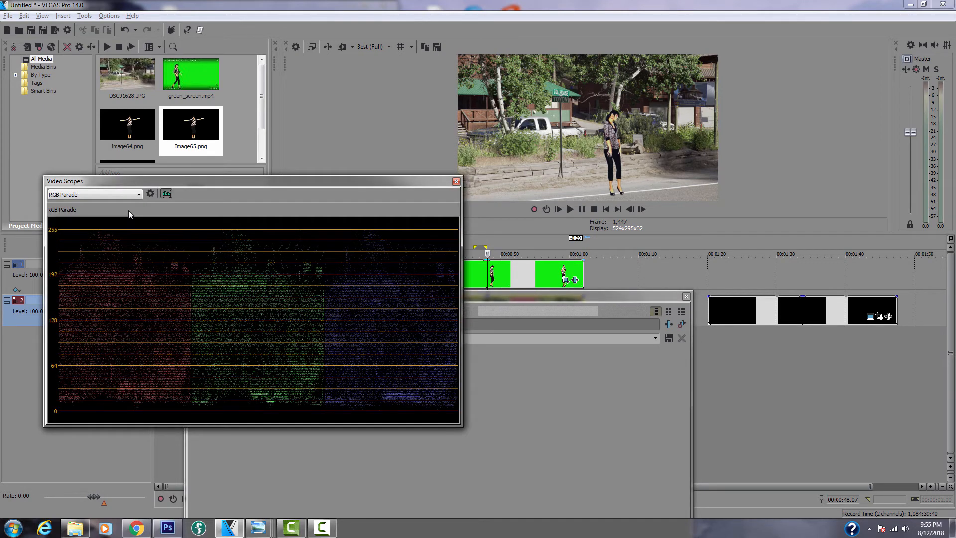
pyautogui.click(139, 194)
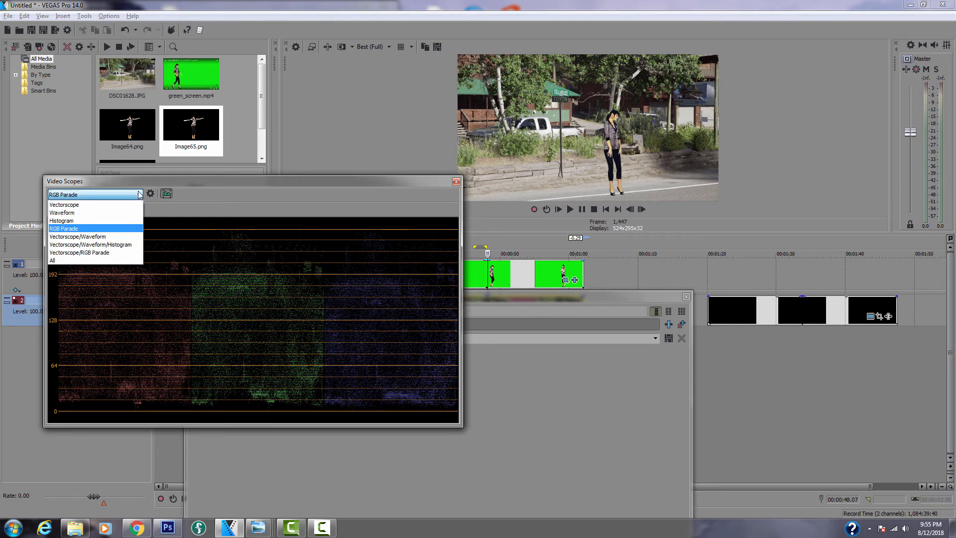
pyautogui.click(86, 229)
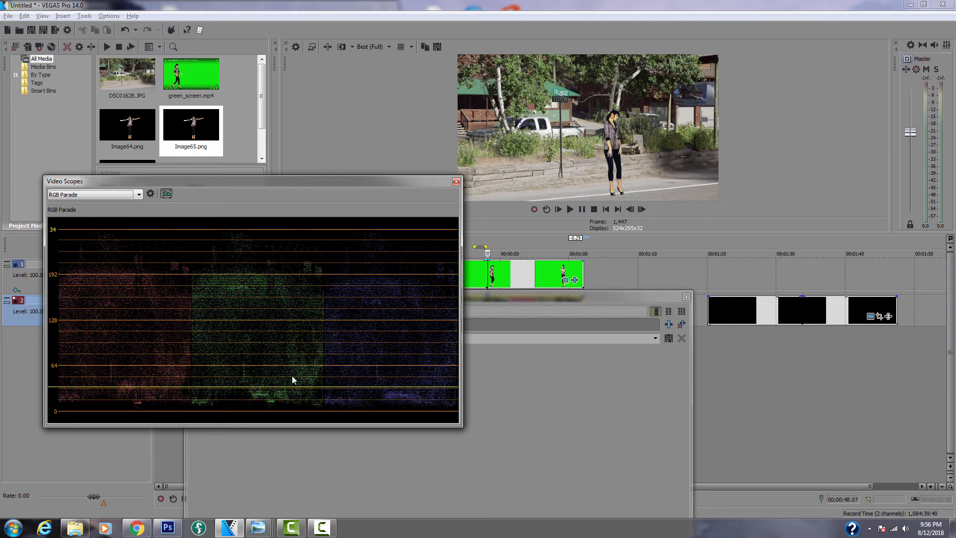
pyautogui.click(456, 182)
# - Enable the dancer clip's Color Corrector and shift its Low color wheel toward blue to about 326.6, 0.2595
pyautogui.click(392, 324)
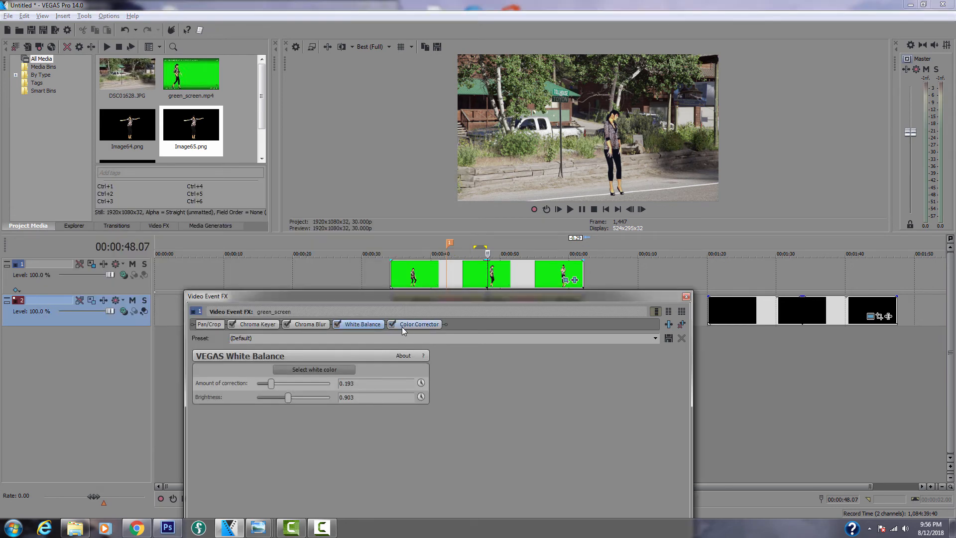
pyautogui.click(406, 324)
pyautogui.moveTo(350, 294); pyautogui.dragTo(148, 77)
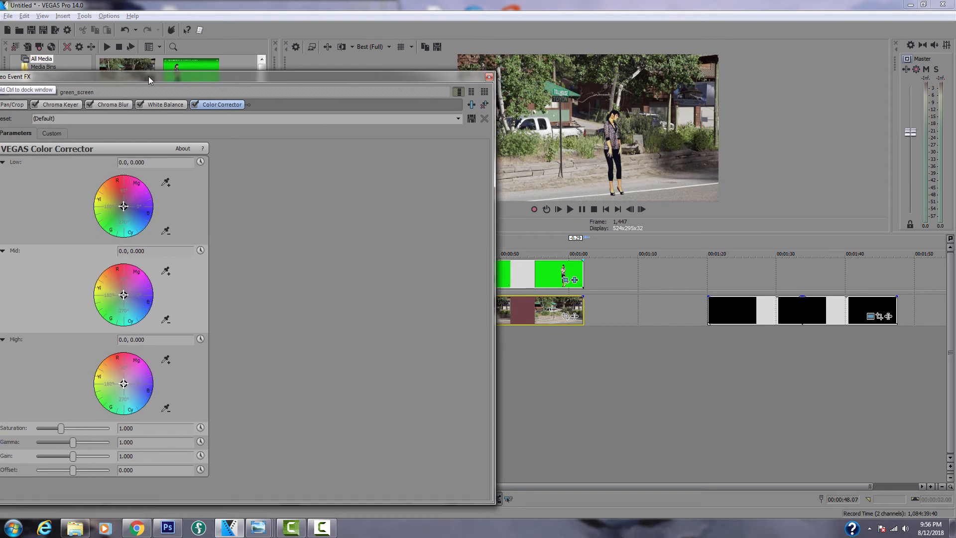
pyautogui.click(130, 206)
pyautogui.moveTo(130, 208); pyautogui.dragTo(131, 209)
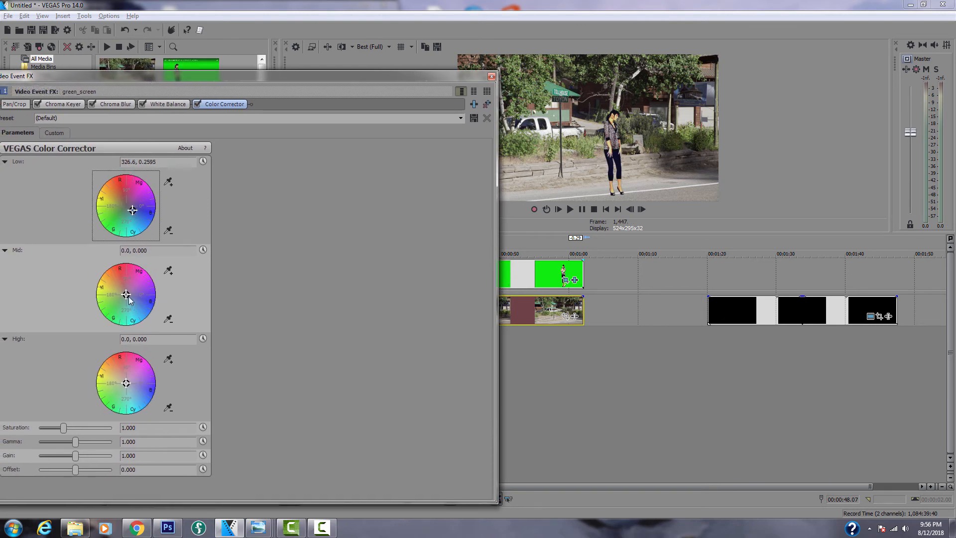
# - Shift the Color Corrector's Mid wheel toward blue to about 330.74, 0.3248 and the High wheel to about 327.59, 0.2369
pyautogui.moveTo(127, 295); pyautogui.dragTo(134, 300)
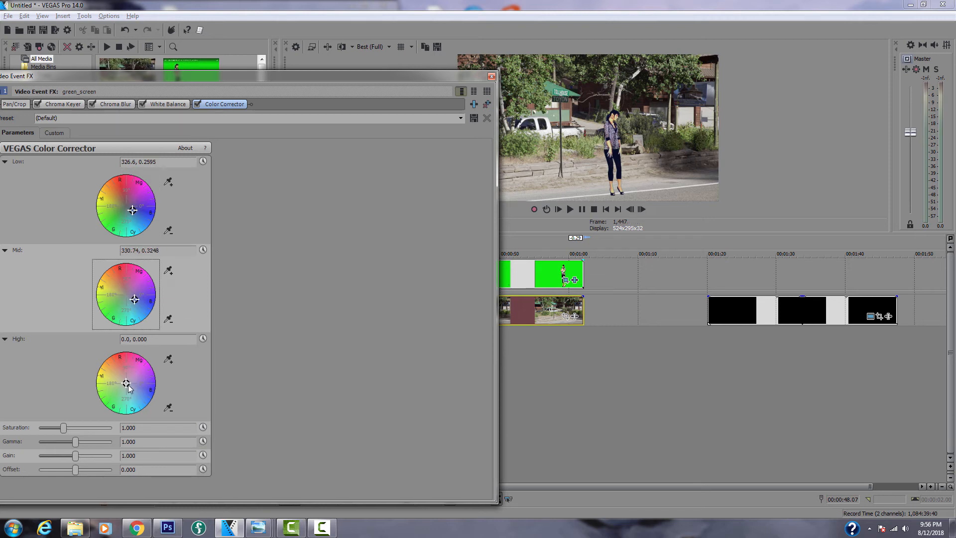
pyautogui.moveTo(127, 384); pyautogui.dragTo(135, 387)
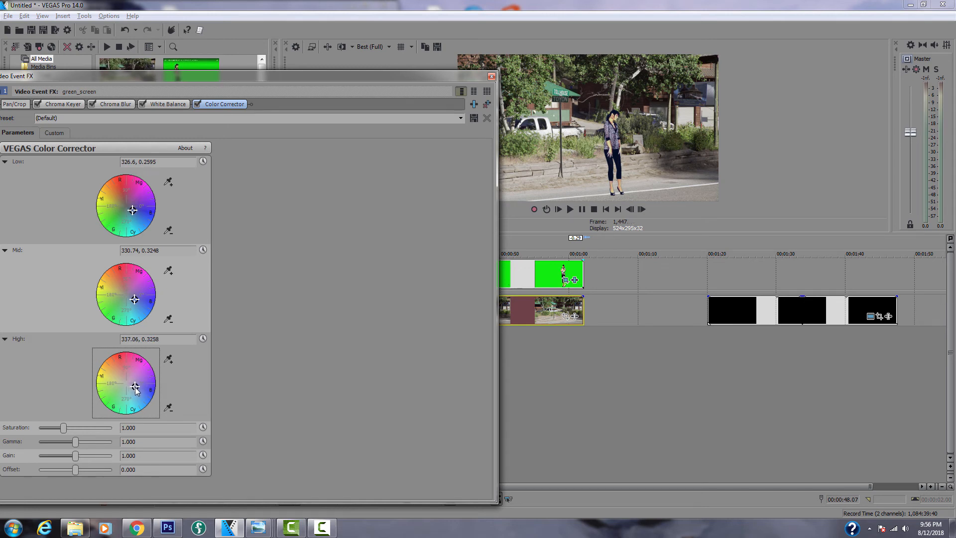
pyautogui.moveTo(135, 386); pyautogui.dragTo(132, 387)
pyautogui.click(135, 299)
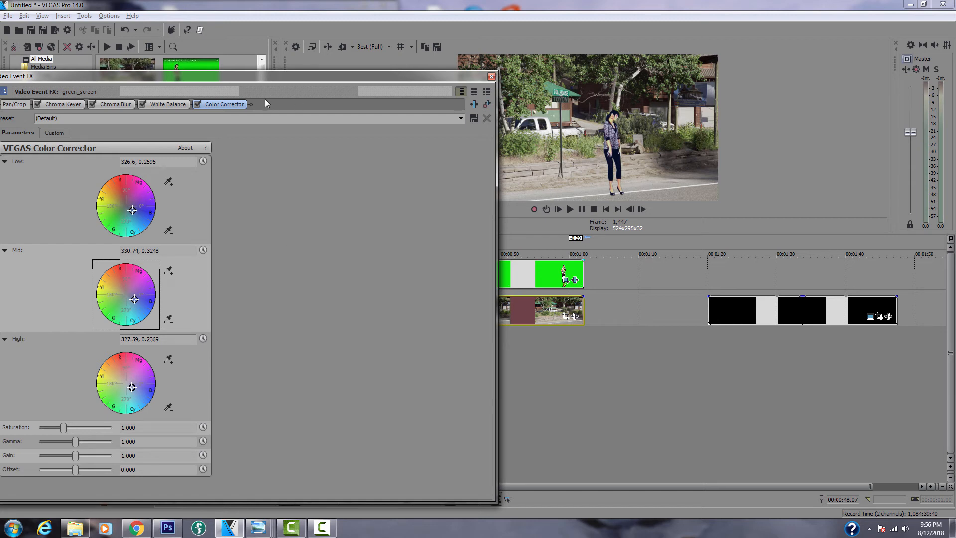
# - Review the dancer clip's White Balance and Color Corrector settings and close the effects window
pyautogui.moveTo(239, 72); pyautogui.dragTo(289, 79)
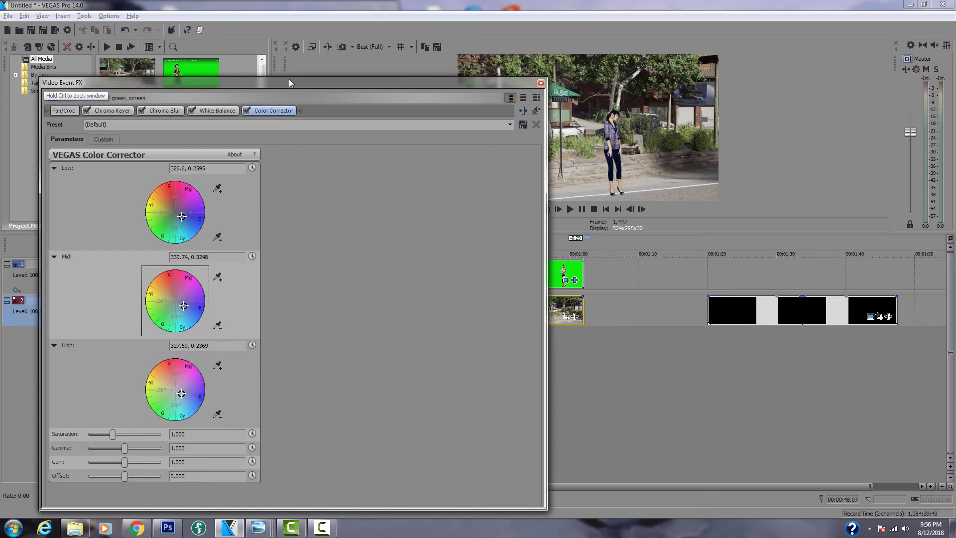
pyautogui.click(217, 111)
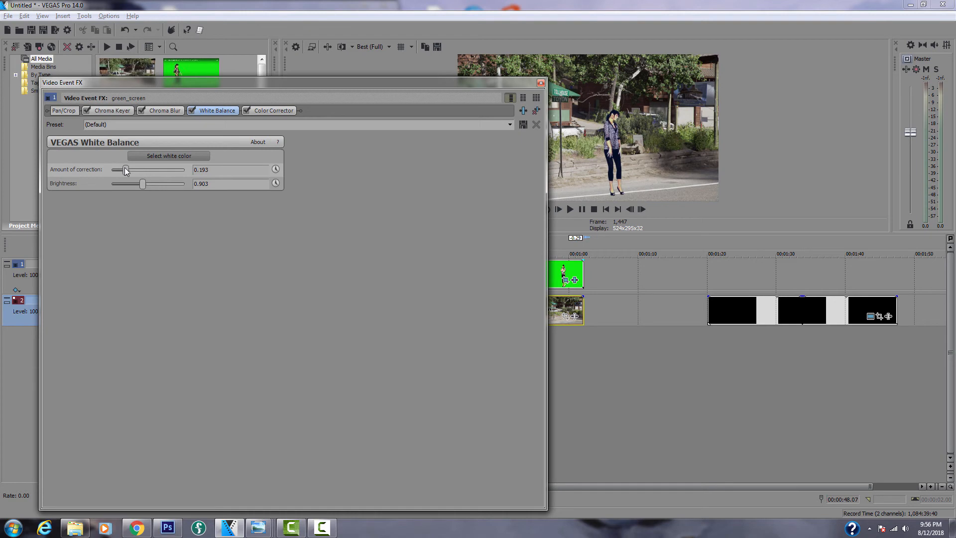
pyautogui.click(269, 110)
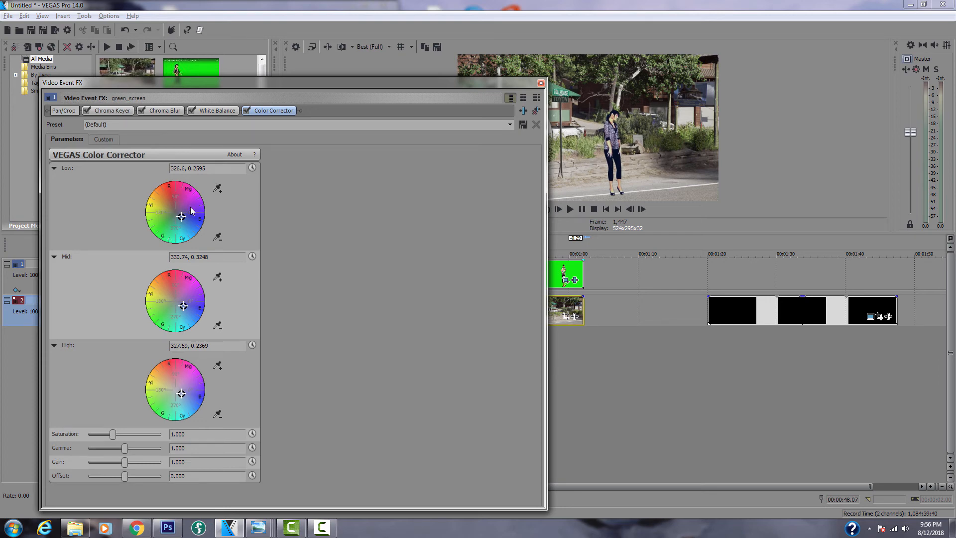
pyautogui.click(541, 83)
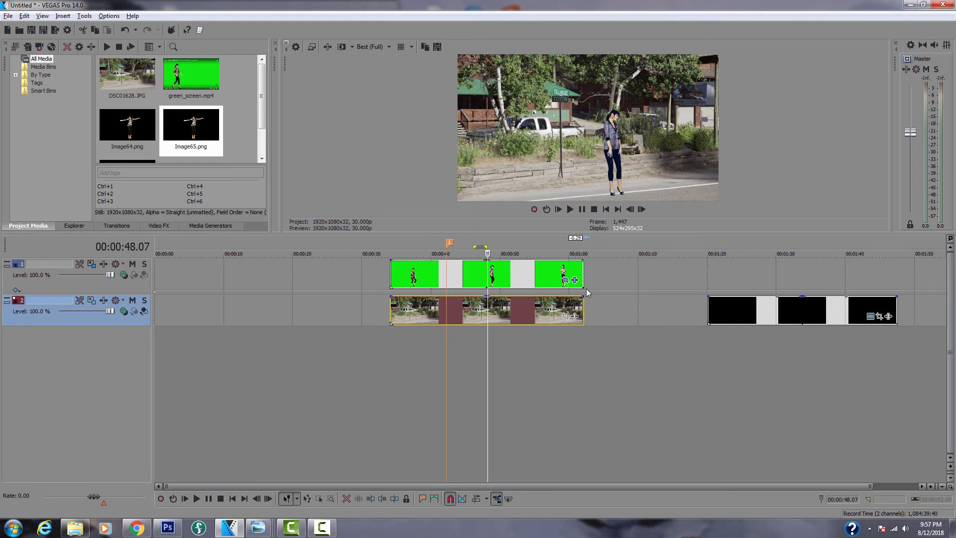
# - Give the dancer's track a custom compositing mode using the VEGAS Layer Dimensionality plug-in
pyautogui.click(117, 280)
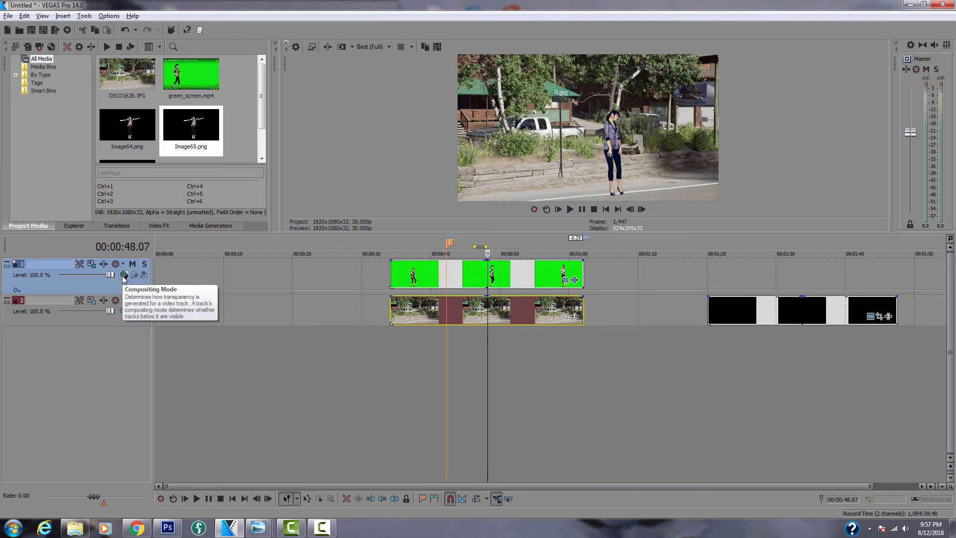
pyautogui.click(123, 275)
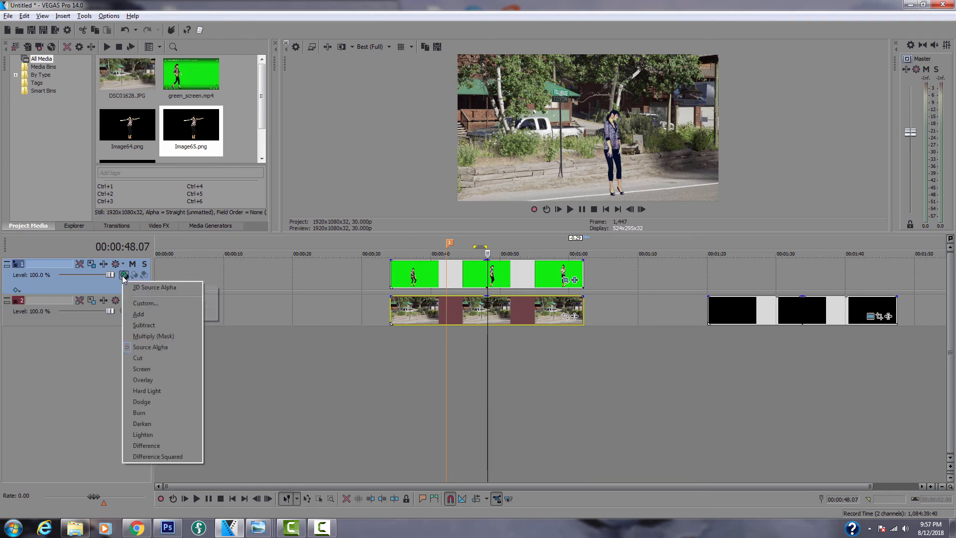
pyautogui.click(143, 300)
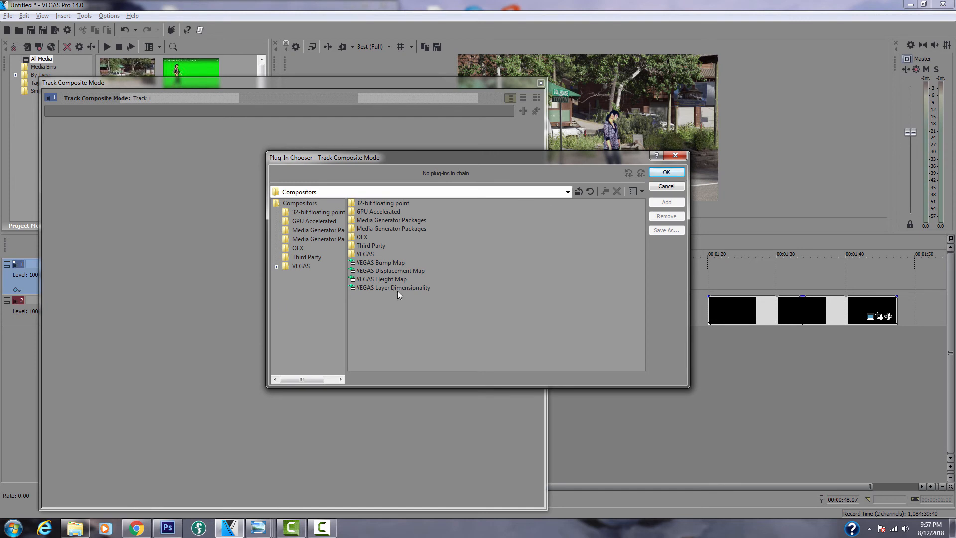
pyautogui.click(398, 287)
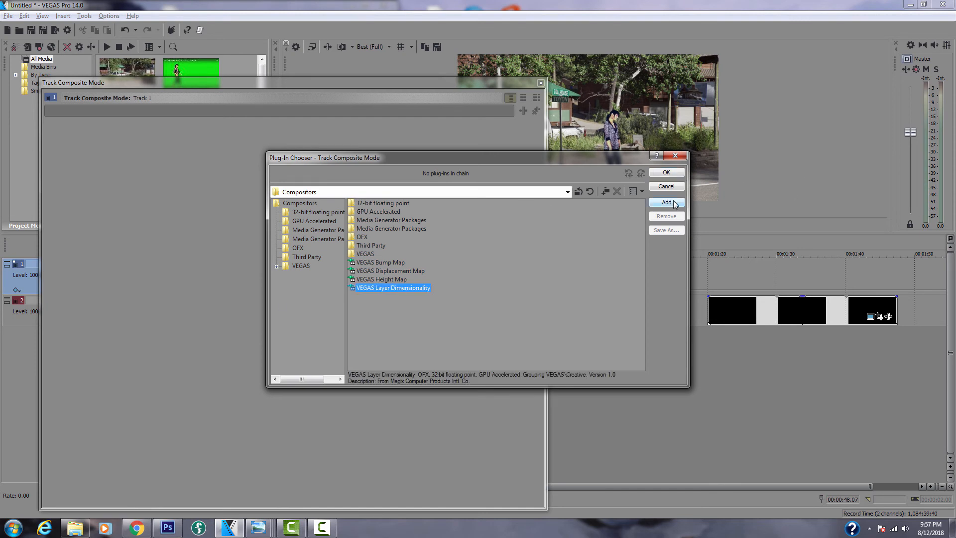
pyautogui.click(676, 203)
pyautogui.click(667, 173)
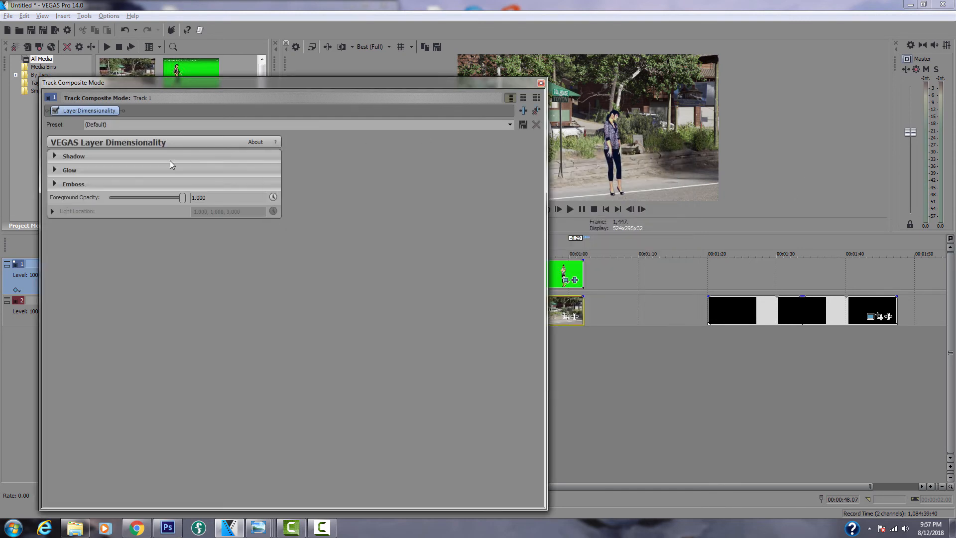
# - Set the Layer Dimensionality shadow type to Drop for the dancer's track
pyautogui.click(55, 155)
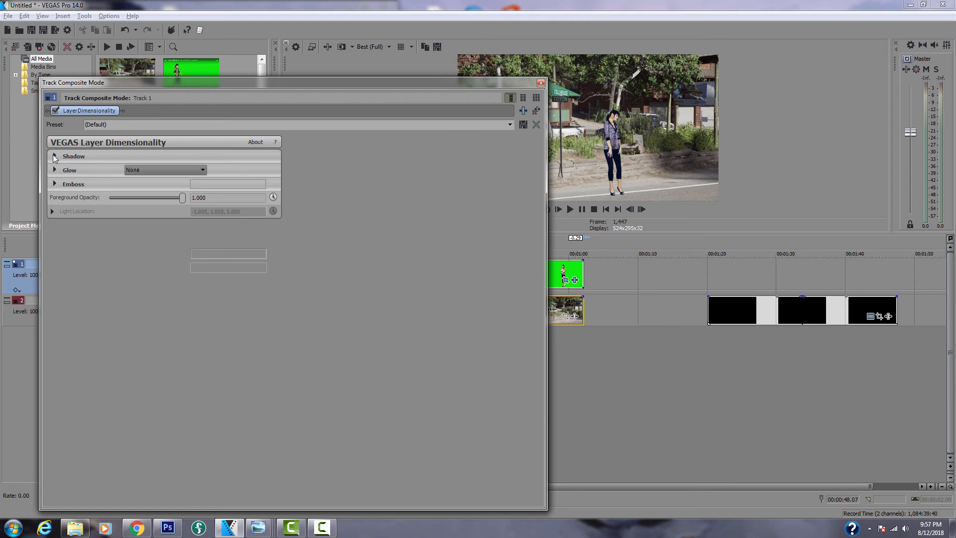
pyautogui.moveTo(201, 85); pyautogui.dragTo(159, 125)
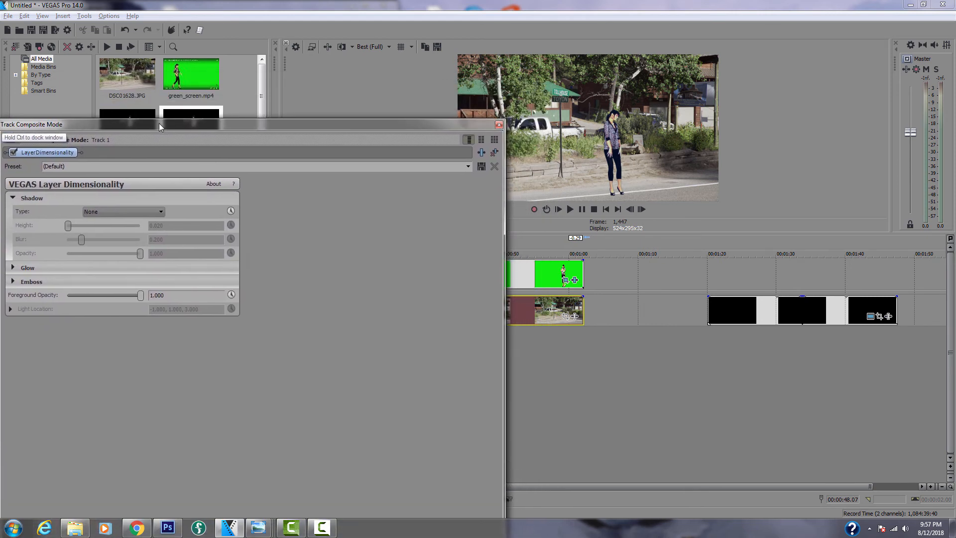
pyautogui.click(159, 212)
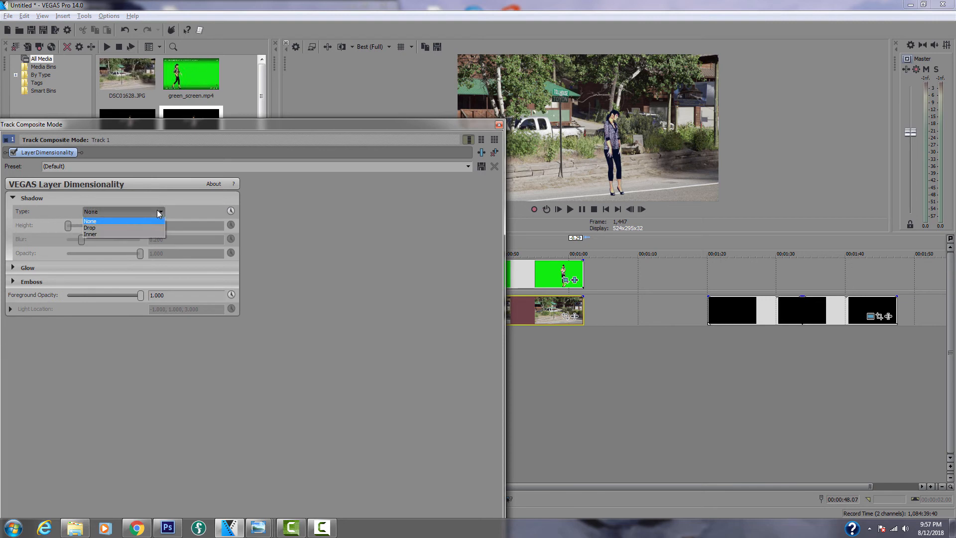
pyautogui.click(126, 230)
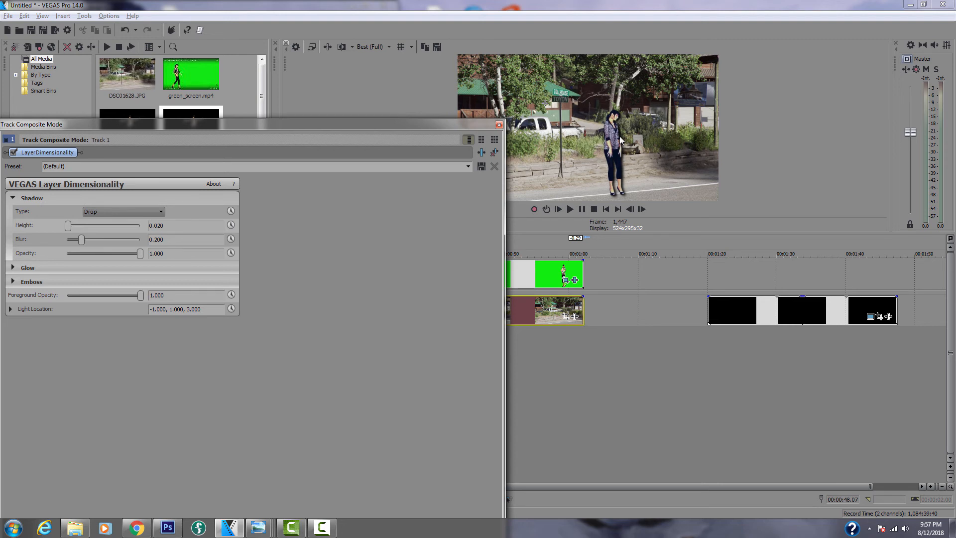
# - Move the shadow's light location to about X 2.386, Y 0.843 and set the shadow height to 0.156
pyautogui.click(10, 309)
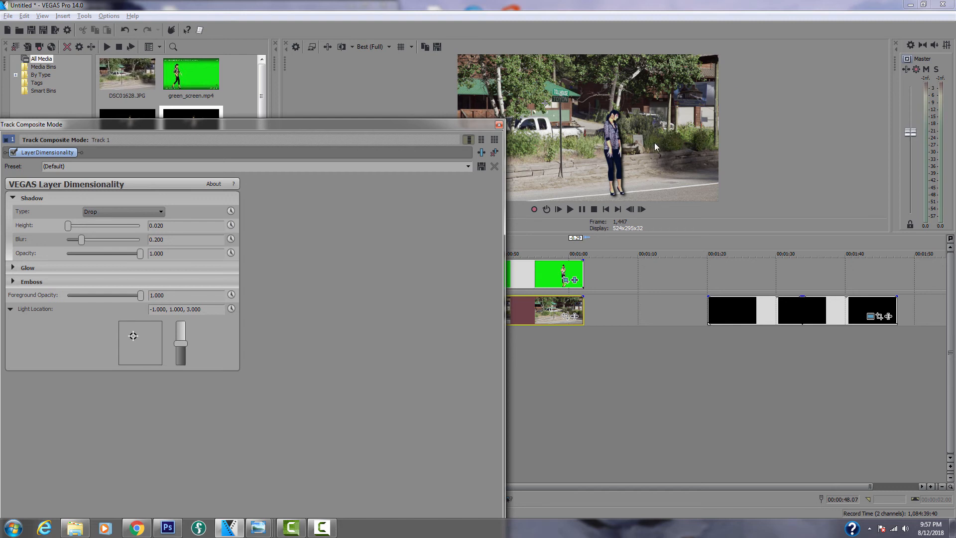
pyautogui.moveTo(133, 335); pyautogui.dragTo(157, 336)
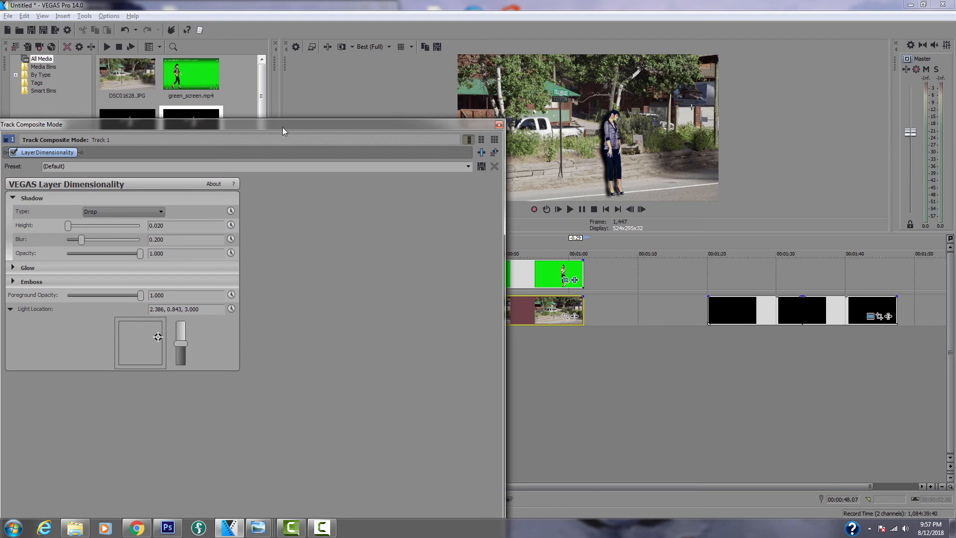
pyautogui.moveTo(282, 128); pyautogui.dragTo(314, 190)
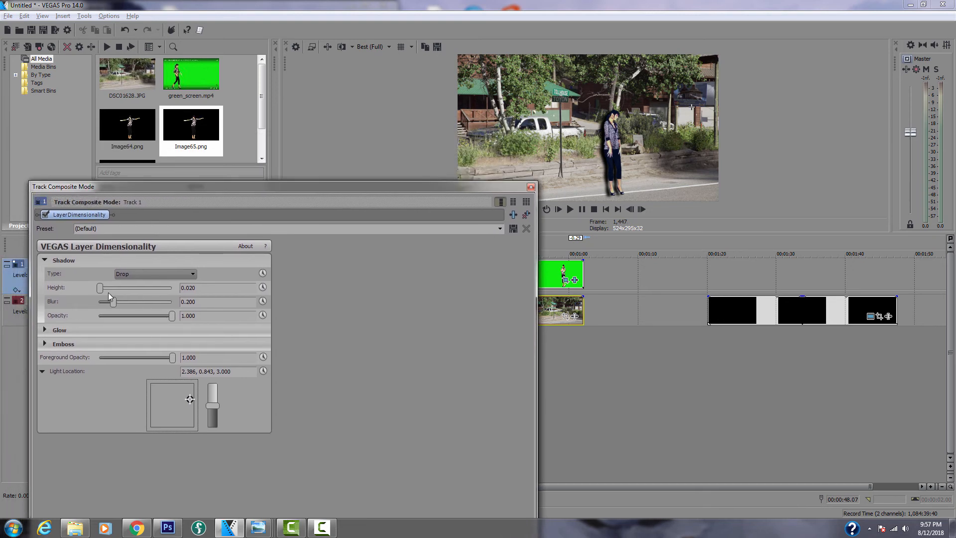
pyautogui.moveTo(99, 288); pyautogui.dragTo(110, 289)
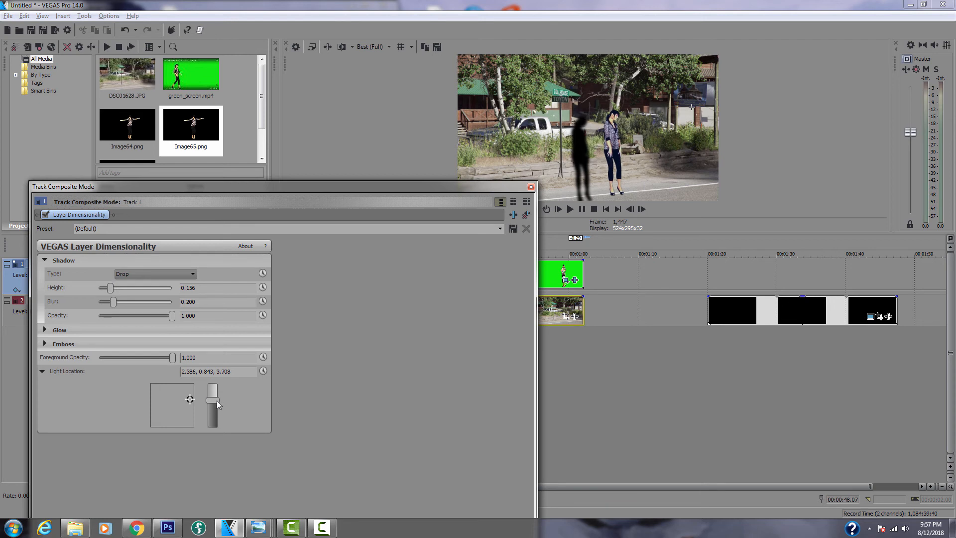
# - Set the shadow's height to 0.204, blur to 0.592 and opacity to 0.524, with the light location at about 2.727, 1.315, 1.146
pyautogui.moveTo(217, 400); pyautogui.dragTo(213, 423)
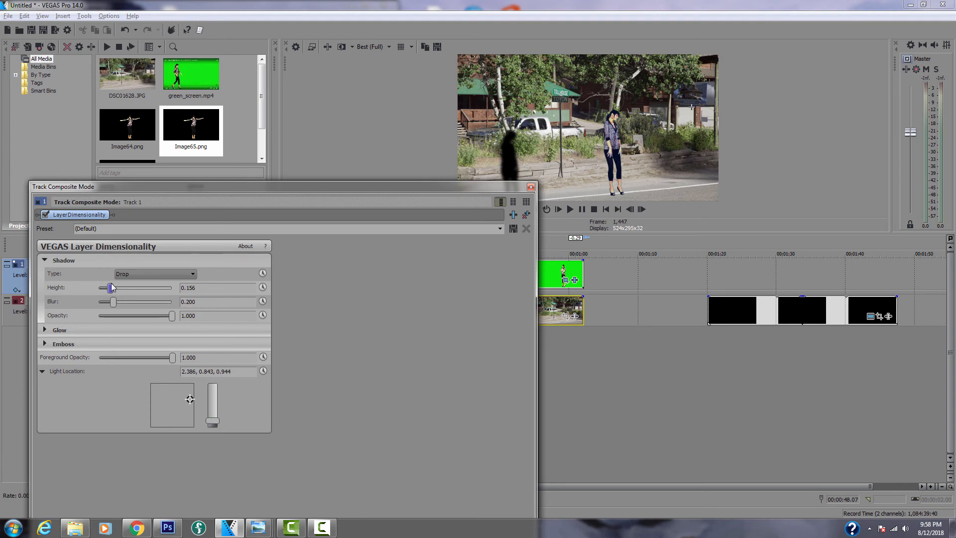
pyautogui.moveTo(112, 300)
pyautogui.mouseDown()
pyautogui.moveTo(142, 300)
pyautogui.moveTo(141, 314)
pyautogui.moveTo(114, 288)
pyautogui.mouseUp()
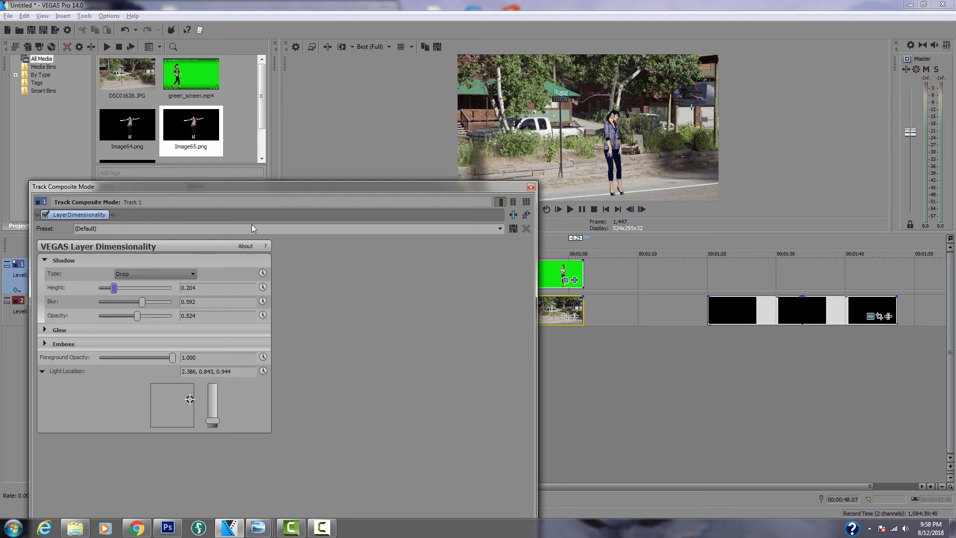
pyautogui.moveTo(260, 187); pyautogui.dragTo(261, 210)
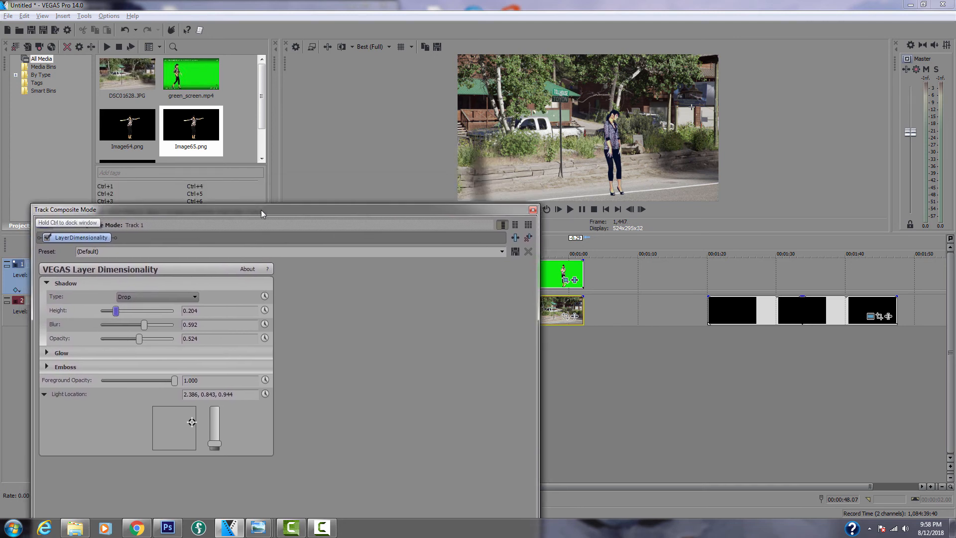
pyautogui.moveTo(192, 422); pyautogui.dragTo(194, 418)
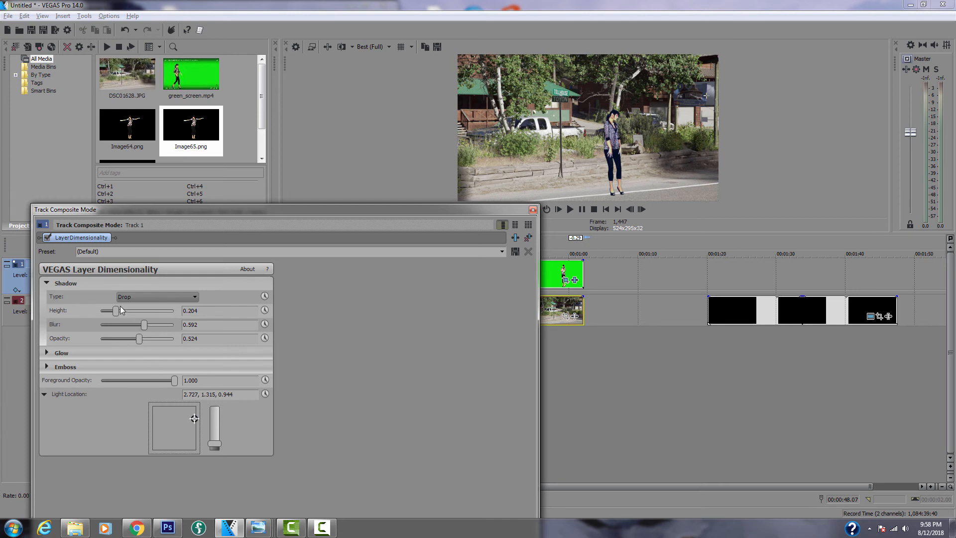
pyautogui.moveTo(210, 443); pyautogui.dragTo(211, 444)
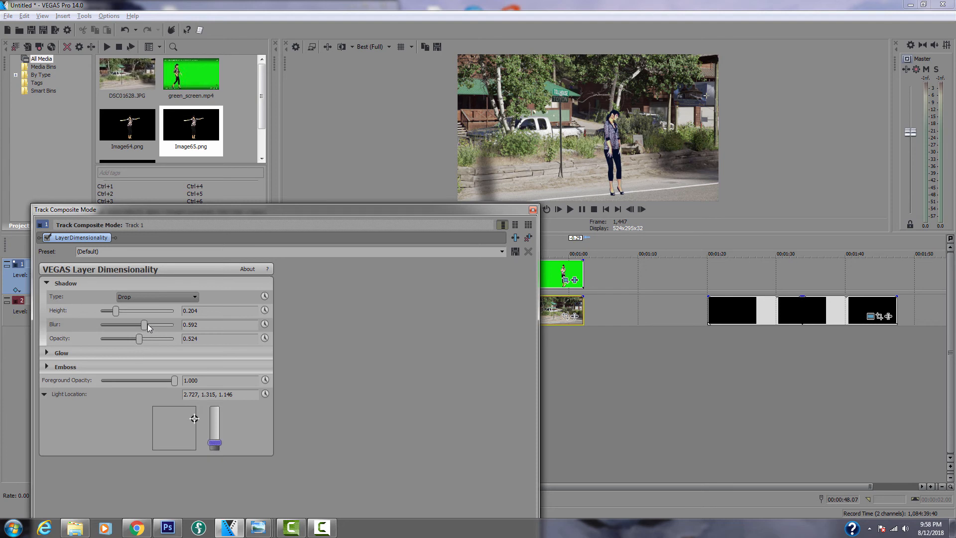
# - Increase the blur of the dancer's drop shadow to about 0.932
pyautogui.moveTo(148, 325); pyautogui.dragTo(153, 324)
pyautogui.moveTo(151, 327); pyautogui.dragTo(170, 327)
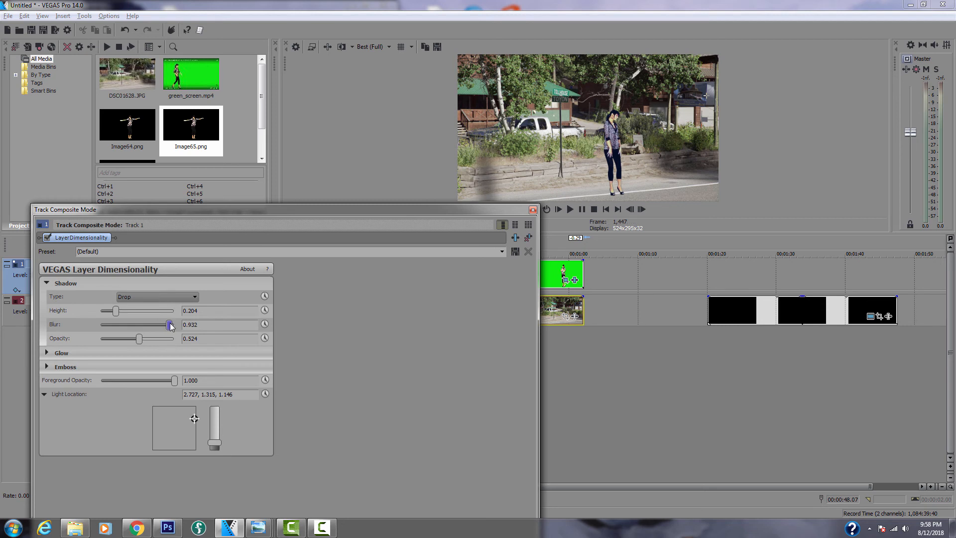
pyautogui.moveTo(139, 342)
pyautogui.mouseDown()
pyautogui.moveTo(148, 338)
pyautogui.moveTo(139, 341)
pyautogui.mouseUp()
# - Move the shadow's light location to about X 2.386, Y 2.326 and close the Track Composite Mode window
pyautogui.click(196, 417)
pyautogui.moveTo(196, 416); pyautogui.dragTo(193, 413)
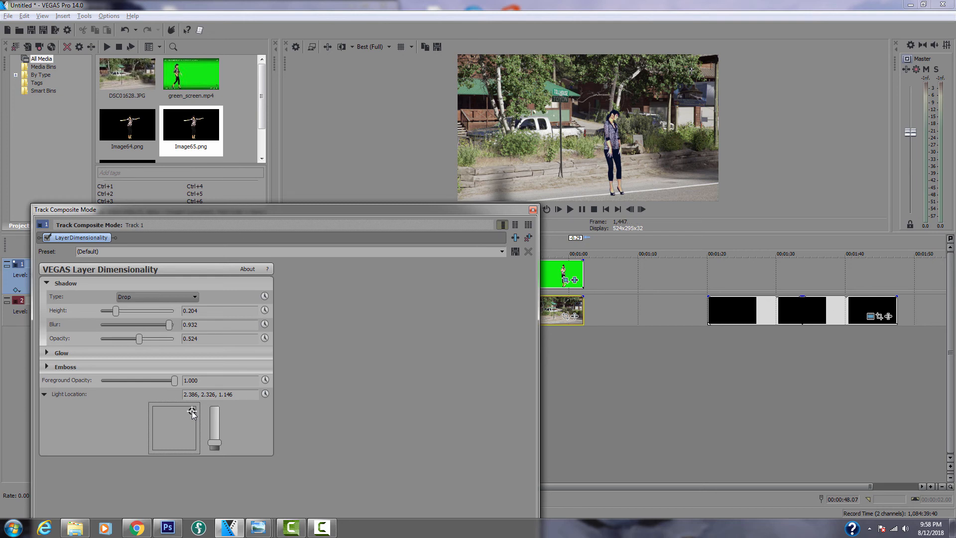
pyautogui.moveTo(192, 411); pyautogui.dragTo(192, 413)
pyautogui.click(533, 210)
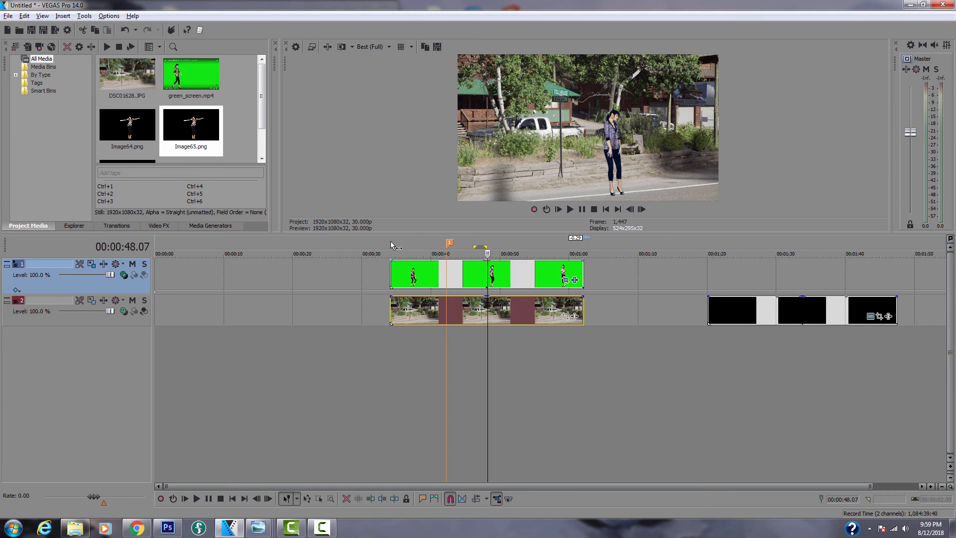
# - Select the time range covering the dancer clip from 00:00:34.03 to 00:01:01.10
pyautogui.moveTo(390, 241); pyautogui.dragTo(578, 237)
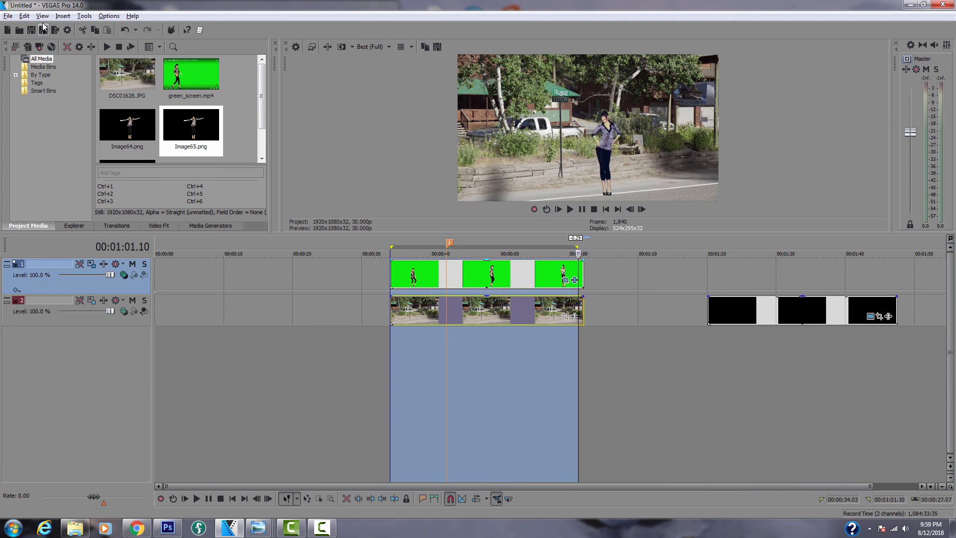
# - Try 32-bit floating point (video levels) pixel format, Best rendering quality and Disable resample in the project properties, closing them without applying
pyautogui.click(69, 30)
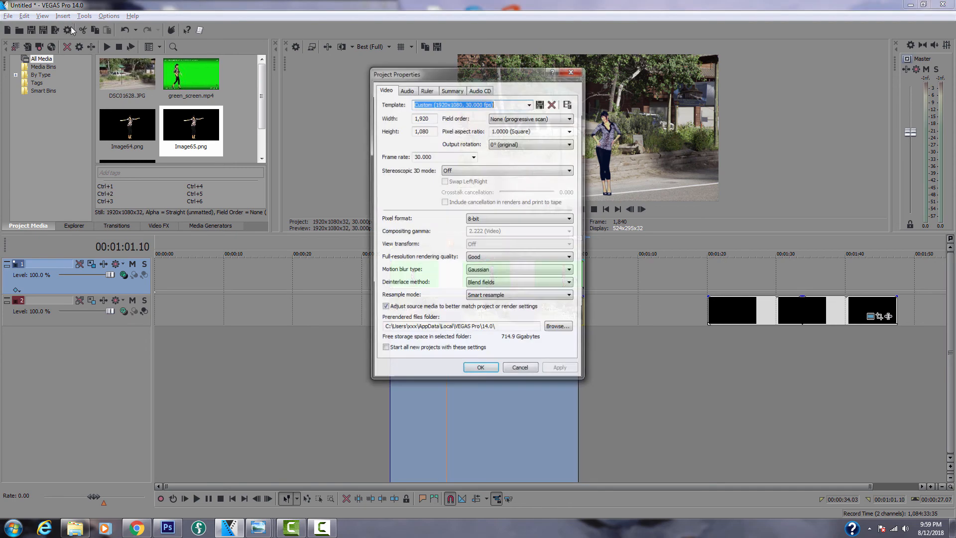
pyautogui.click(564, 219)
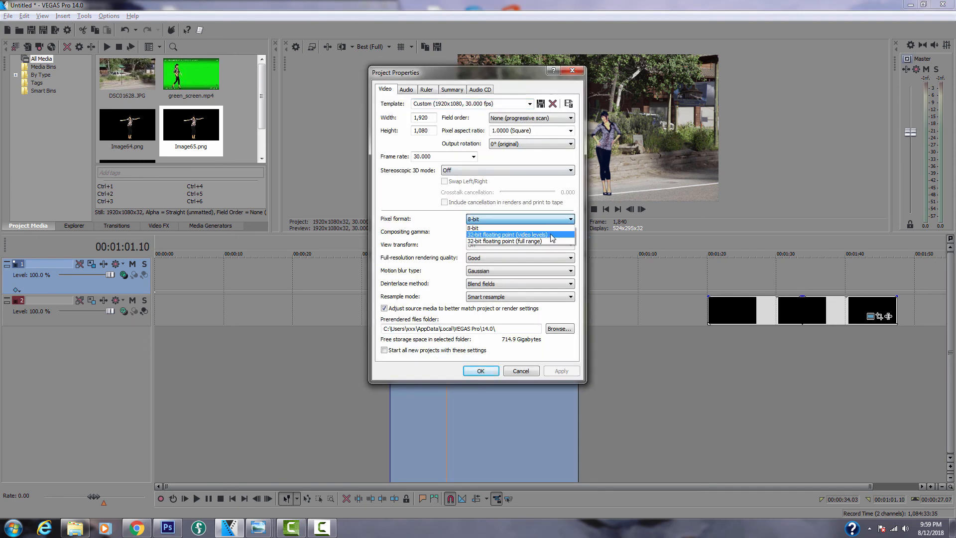
pyautogui.click(551, 235)
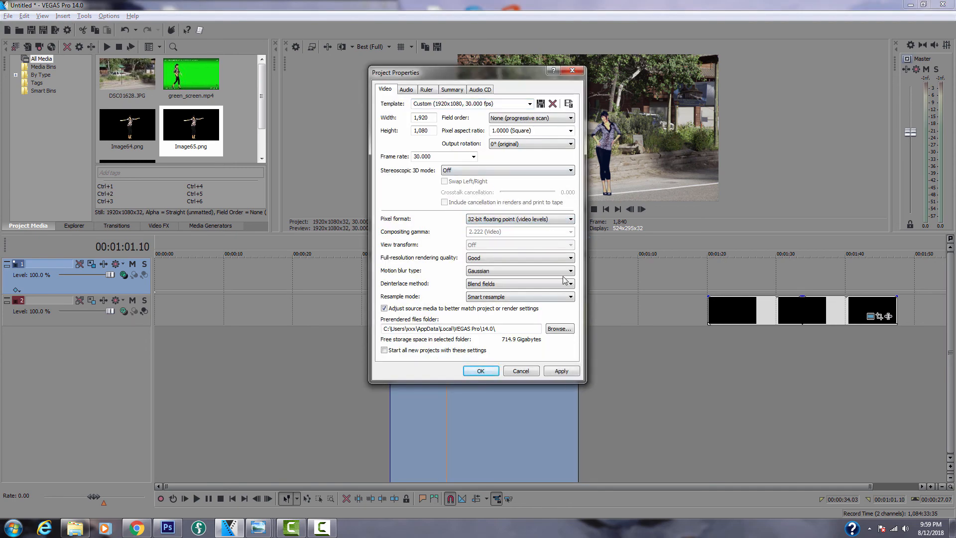
pyautogui.click(568, 257)
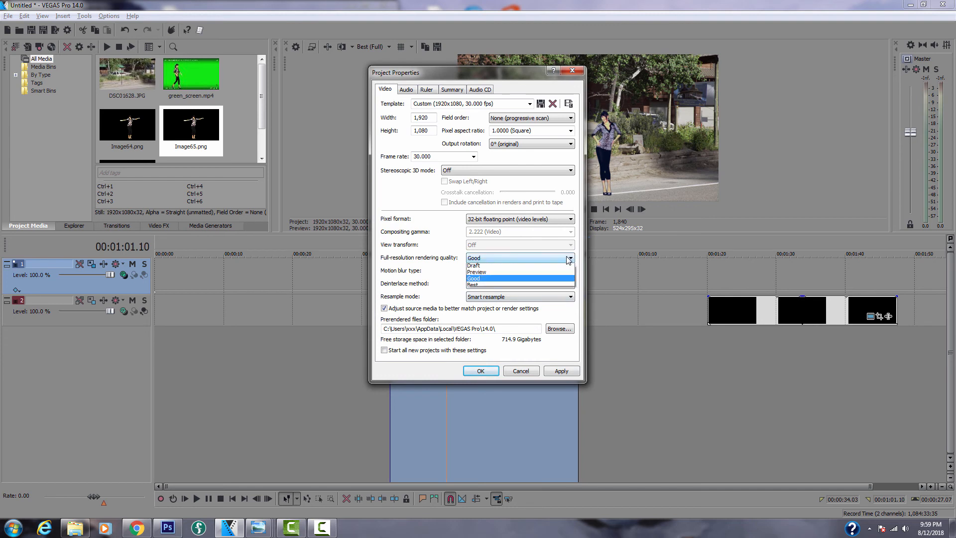
pyautogui.click(532, 286)
pyautogui.click(566, 298)
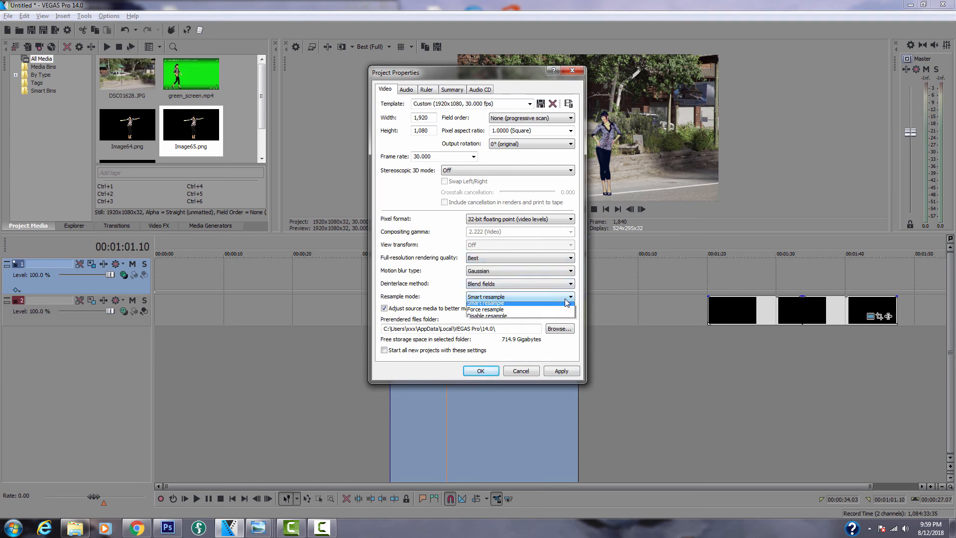
pyautogui.click(527, 315)
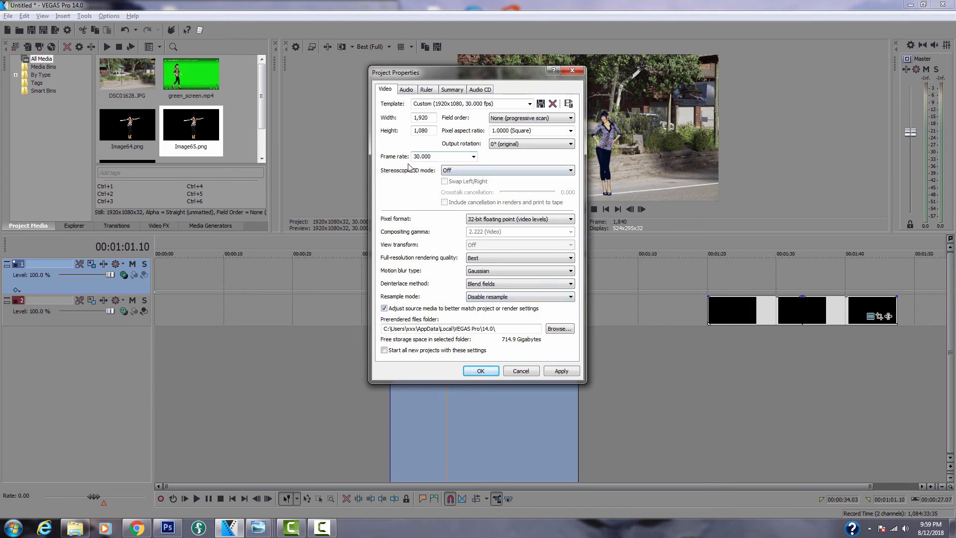
pyautogui.click(571, 72)
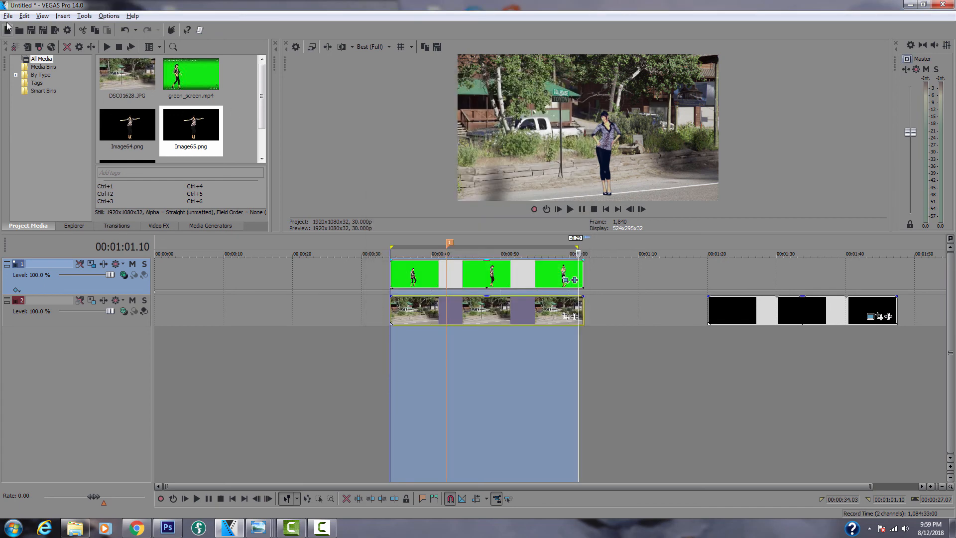
# - Open the Render As options for the selected time range
pyautogui.click(8, 15)
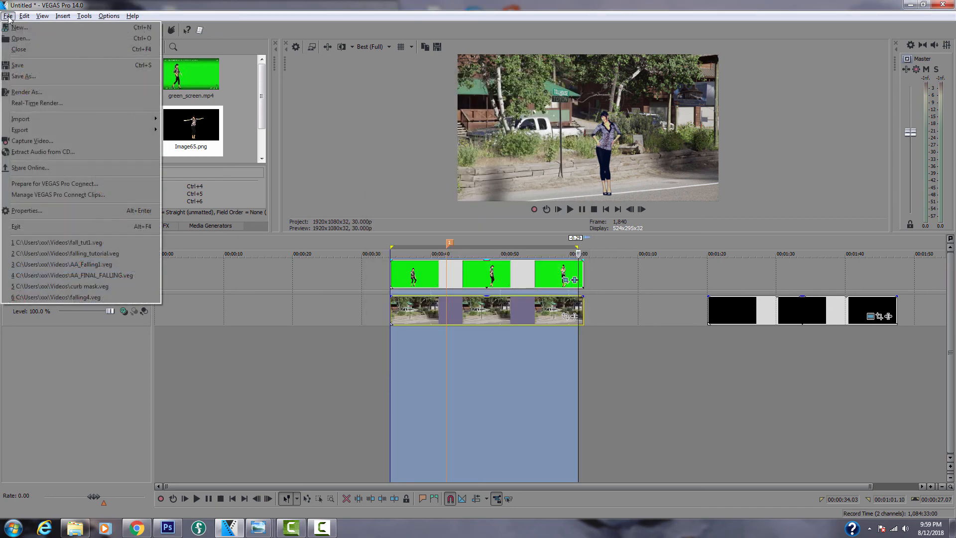
pyautogui.click(26, 93)
pyautogui.click(378, 297)
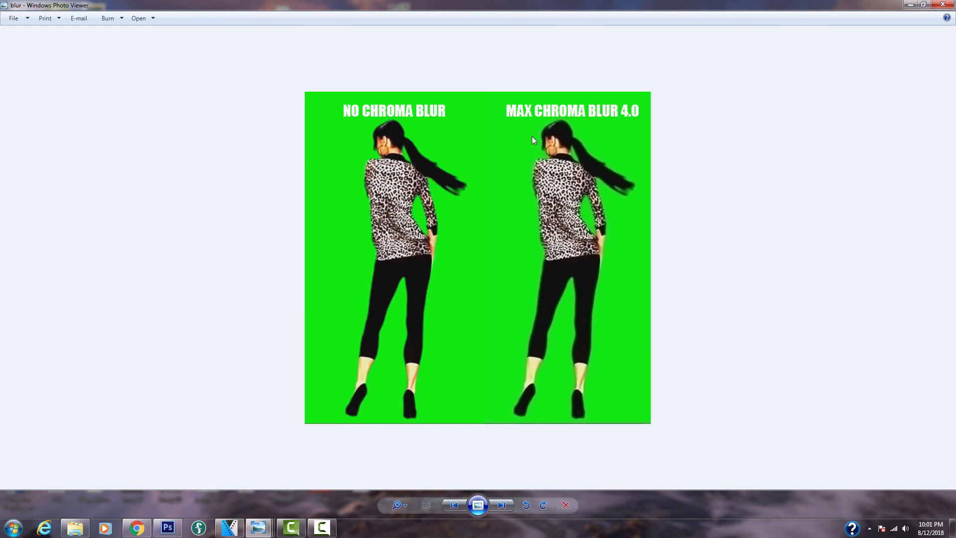
# - View the image comparing chroma key and chroma blur order in Windows Photo Viewer and dismiss the color scheme prompt
pyautogui.press('Right')
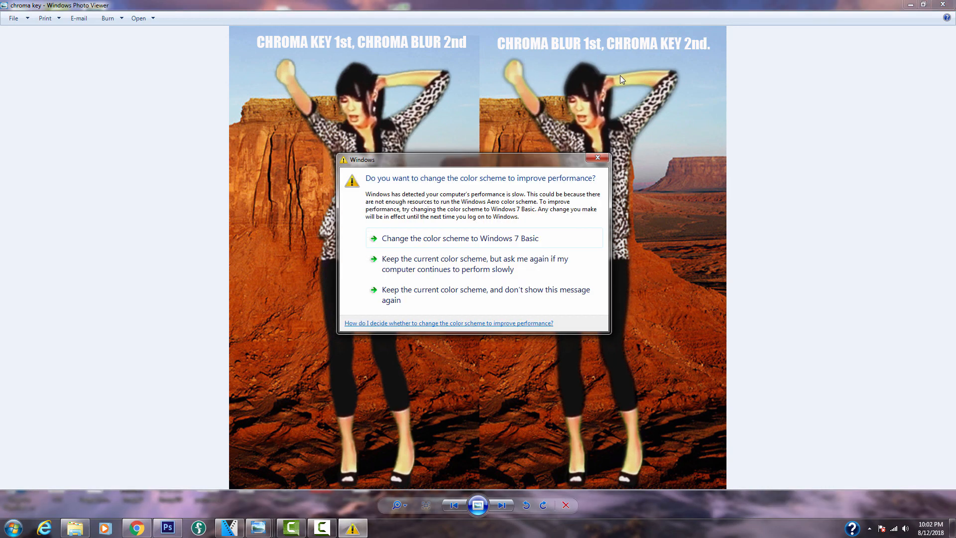
pyautogui.click(599, 162)
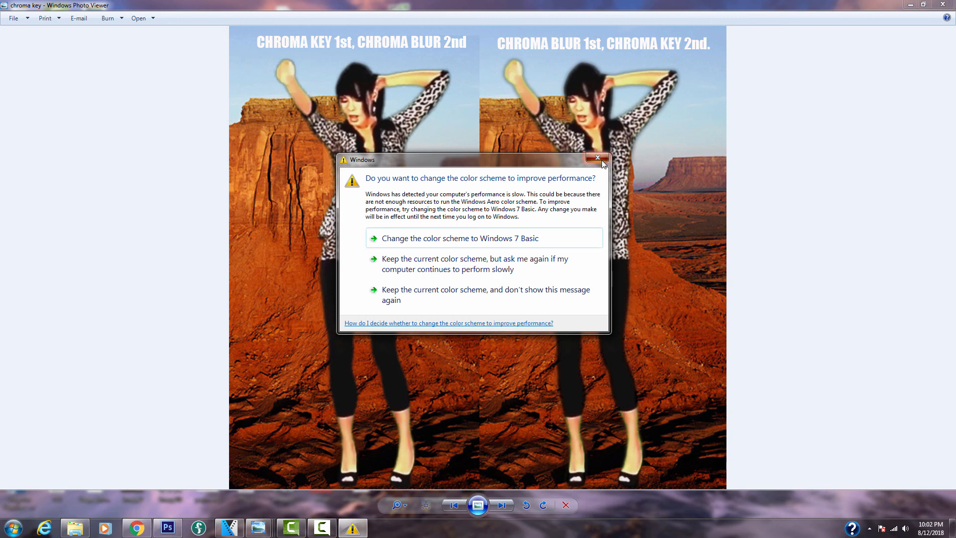